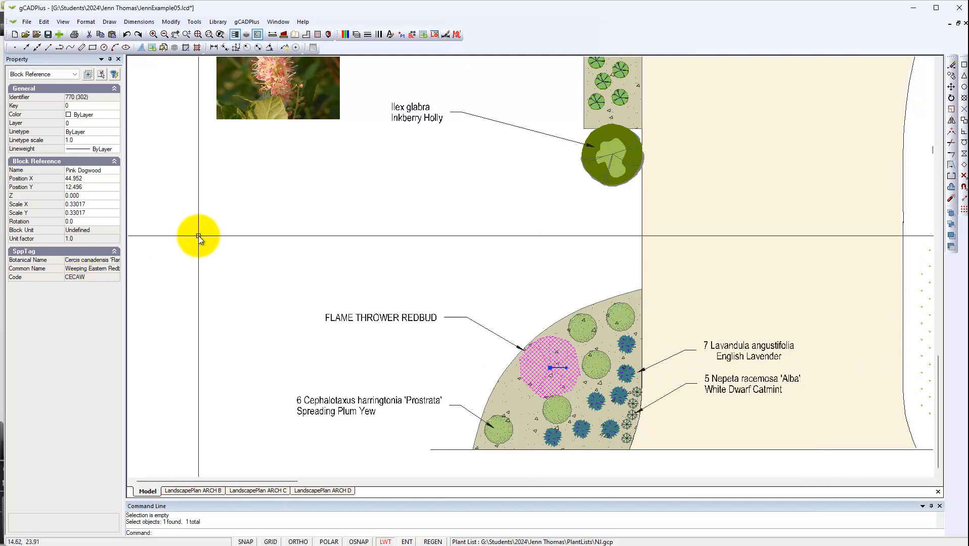
- Delete the FLAME THROWER REDBUD leader label beside the curved planting bed
{"action": "key", "text": "Escape"}
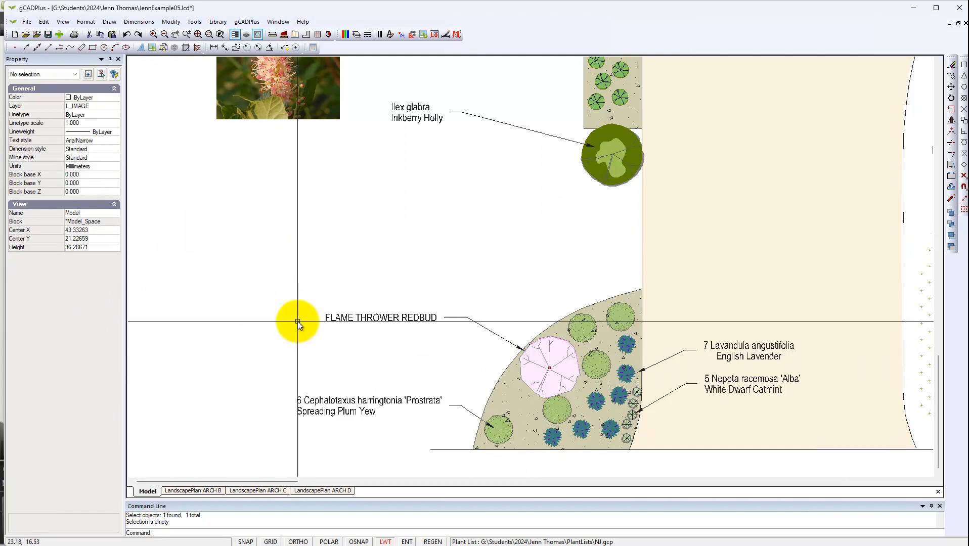
{"action": "left_click", "coordinate": [427, 320]}
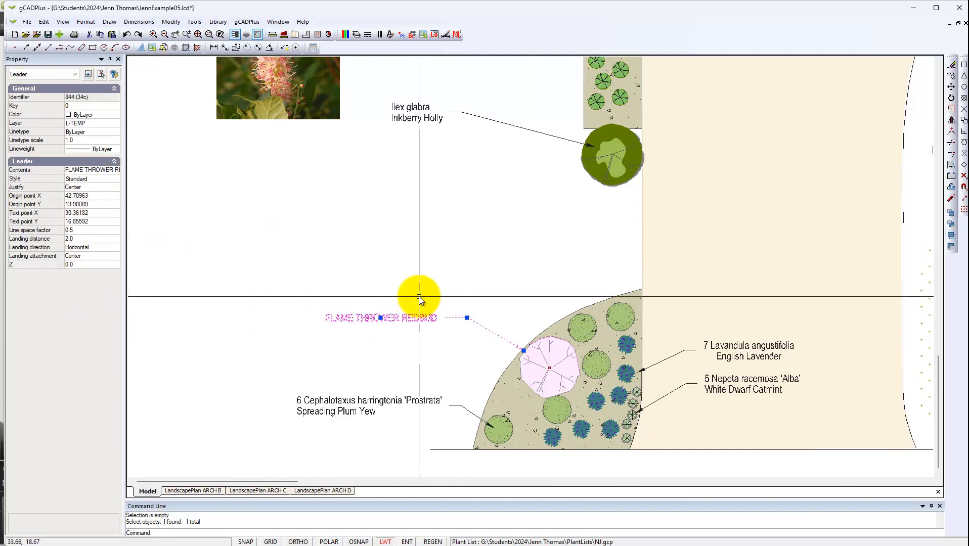
{"action": "key", "text": "Delete"}
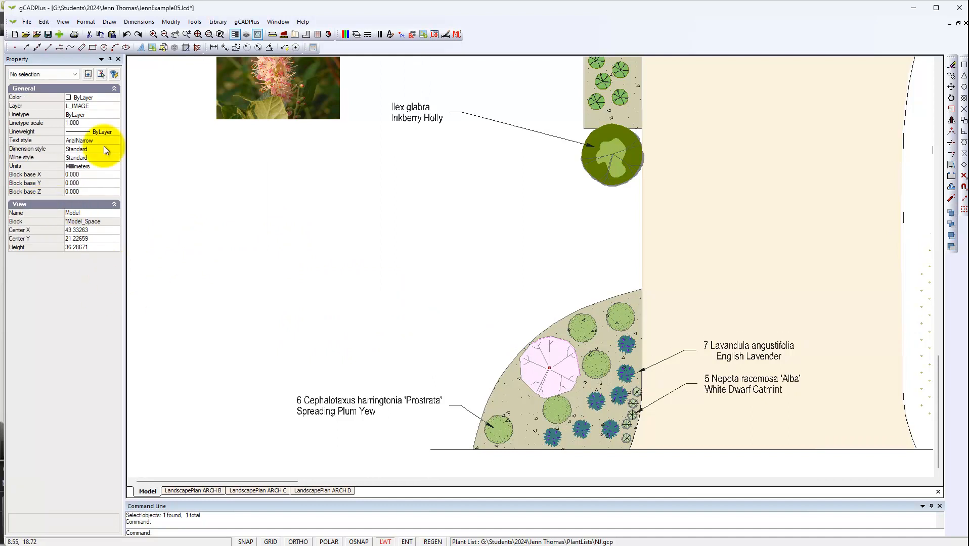
- Start a smart plant label for the pink redbud symbol in the curved bed and place its leader up and to the left
{"action": "left_click", "coordinate": [246, 22]}
{"action": "mouse_move", "coordinate": [283, 33]}
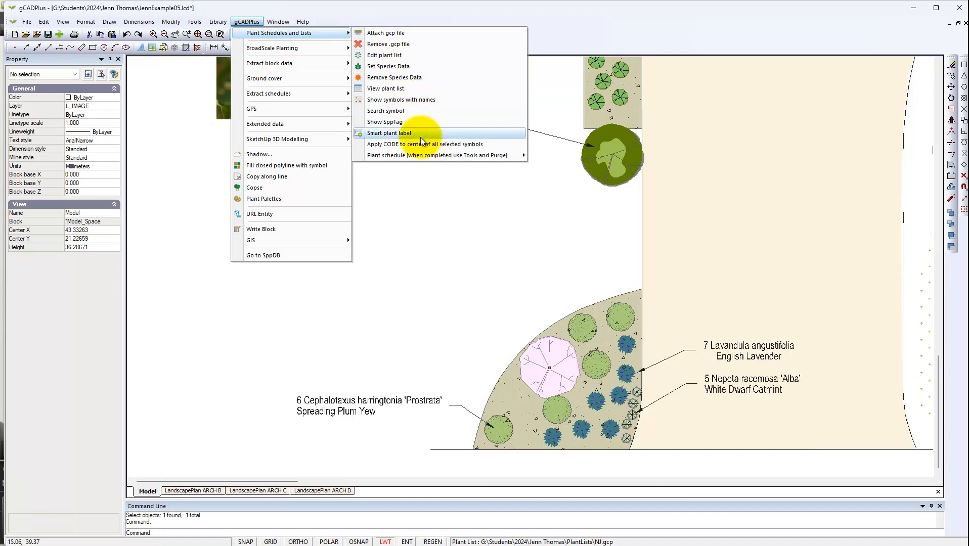
{"action": "left_click", "coordinate": [403, 133]}
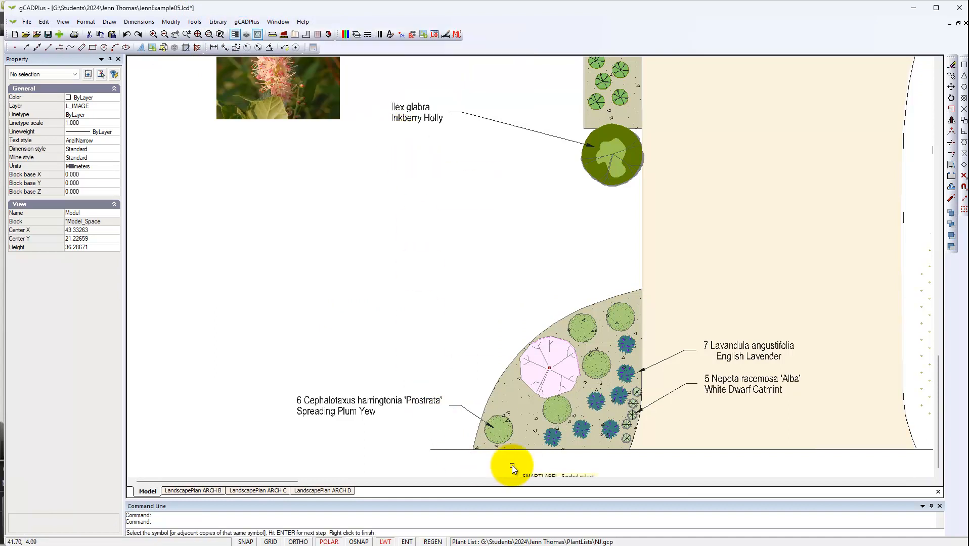
{"action": "left_click", "coordinate": [529, 385]}
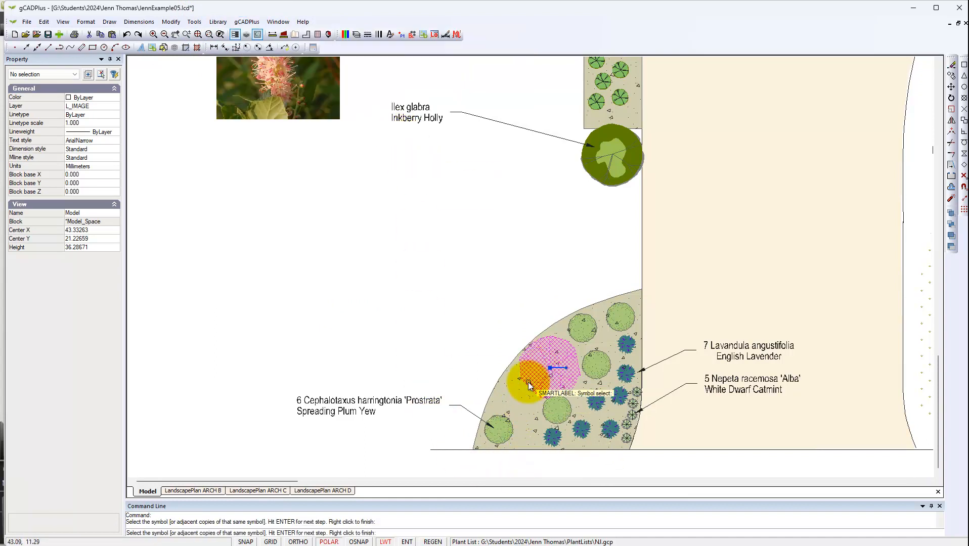
{"action": "key", "text": "Return"}
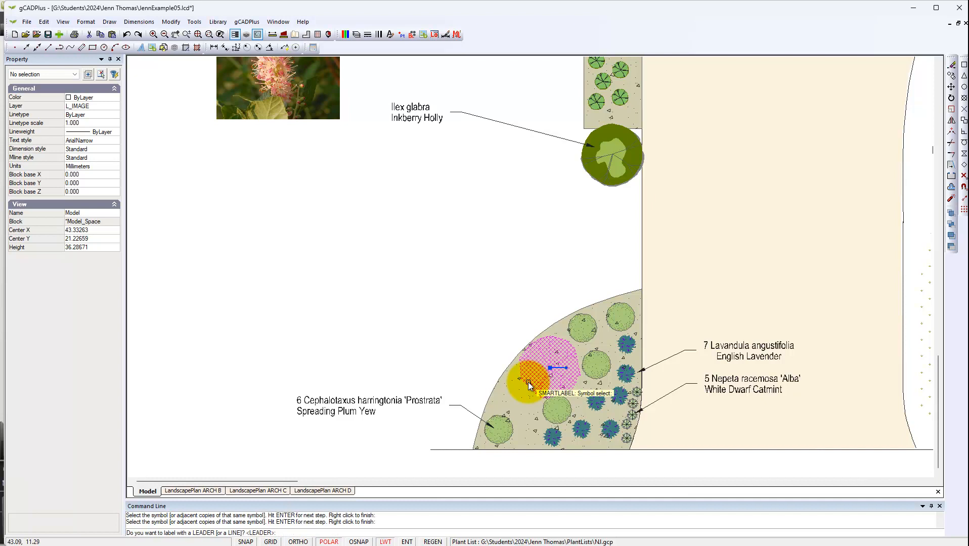
{"action": "key", "text": "Return"}
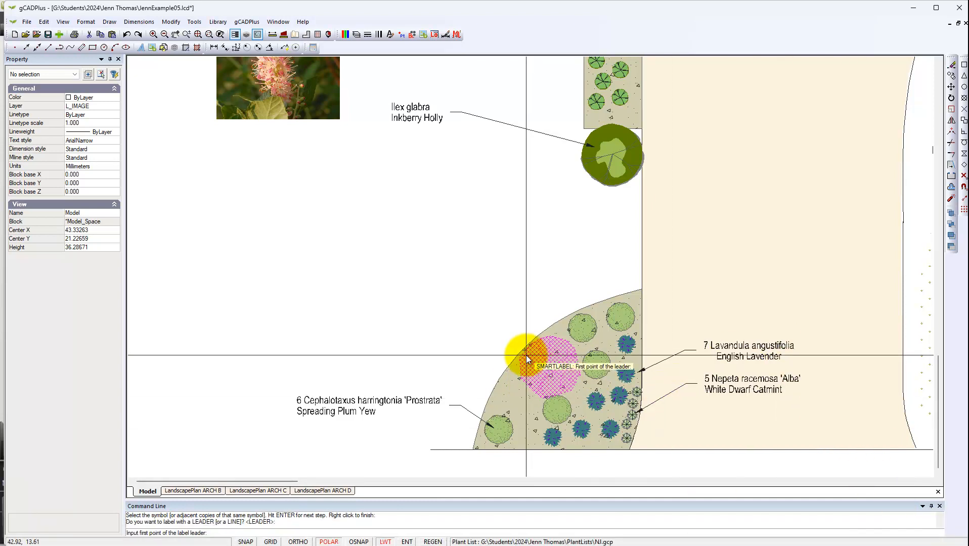
{"action": "left_click", "coordinate": [536, 357]}
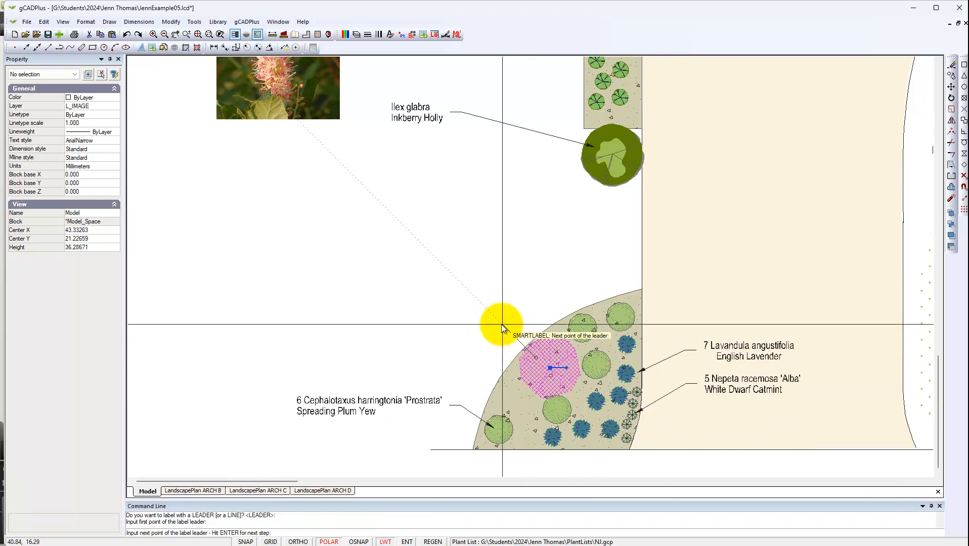
{"action": "left_click", "coordinate": [427, 294]}
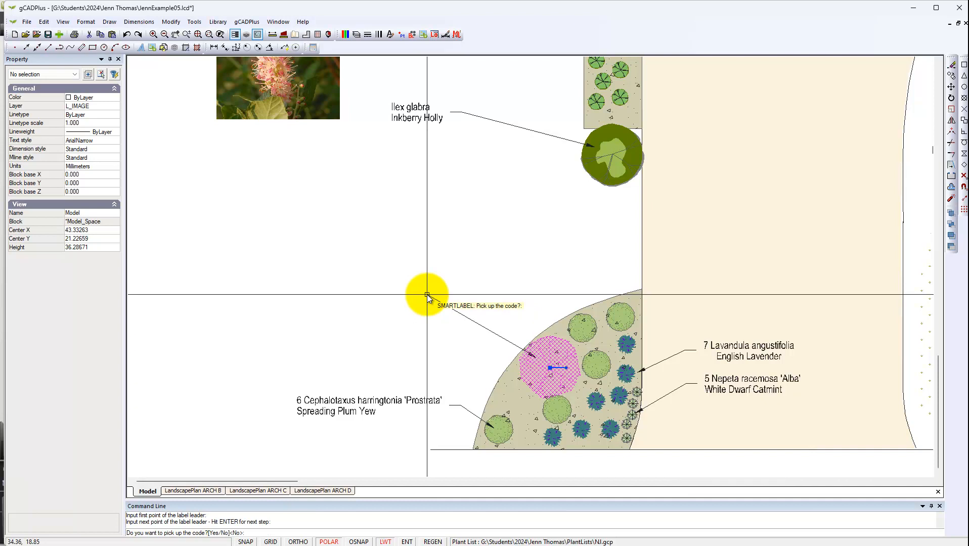
- Include the botanical and common names in the redbud label, omit the code and symbol count, and finish labelling
{"action": "type", "text": "N"}
{"action": "key", "text": "Return"}
{"action": "key", "text": "Return"}
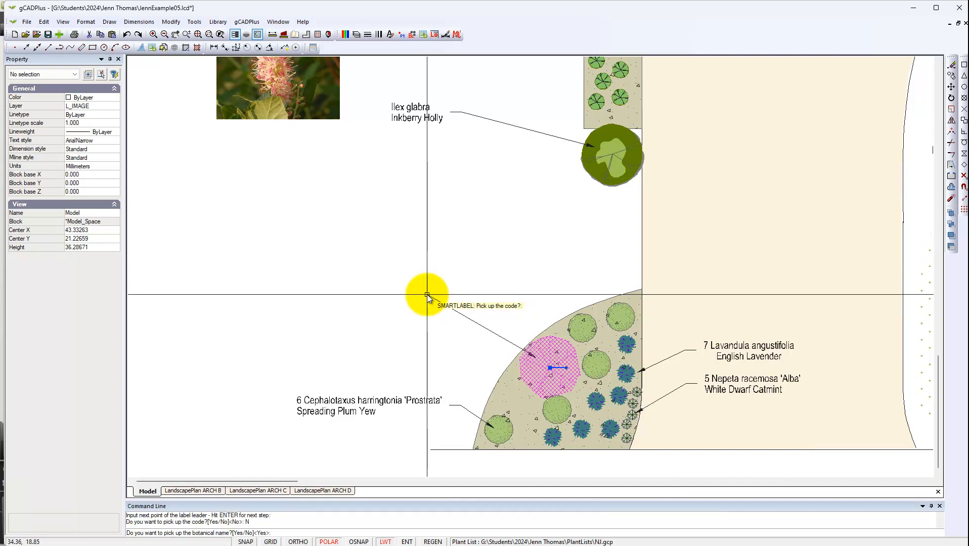
{"action": "key", "text": "Return"}
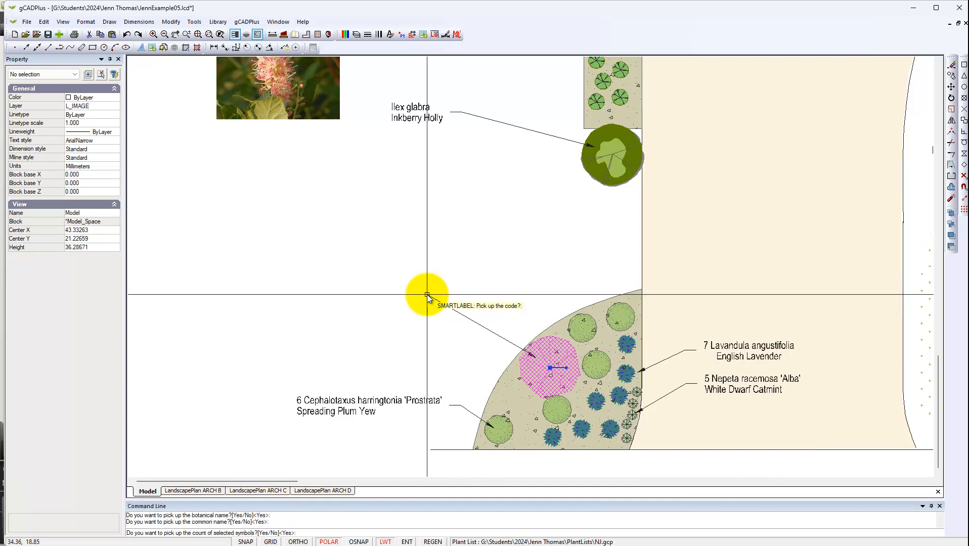
{"action": "type", "text": "N"}
{"action": "key", "text": "Return"}
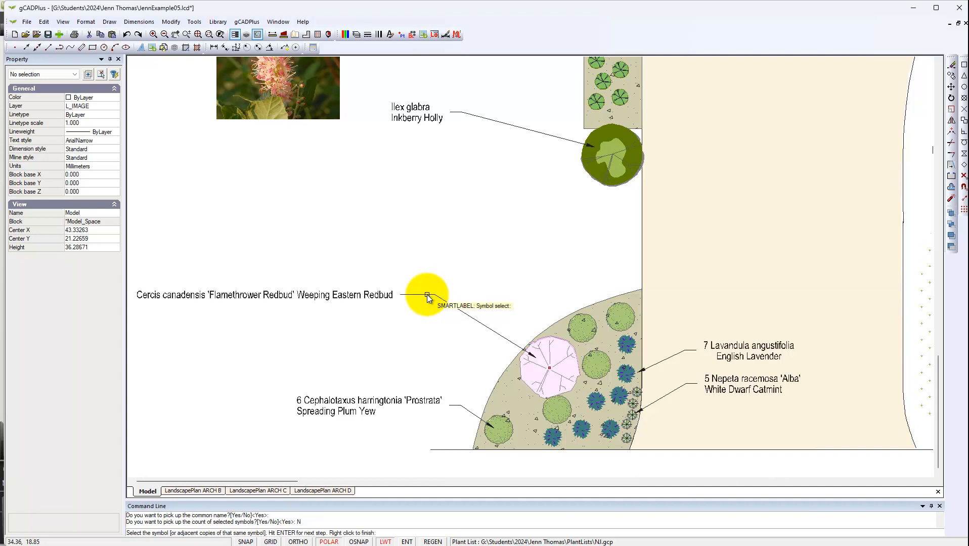
{"action": "right_click", "coordinate": [516, 239]}
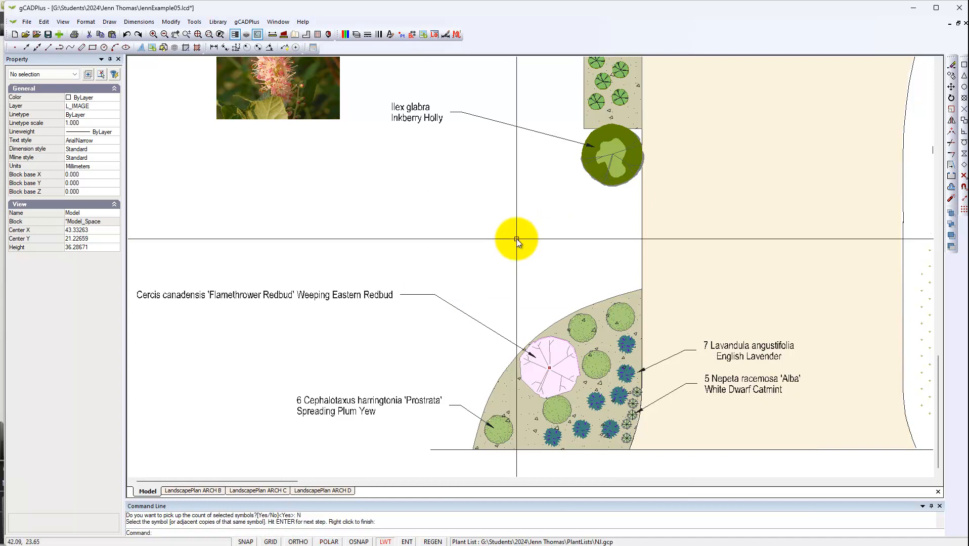
- Break the redbud label into three lines: Cercis canadensis, 'Flamethrower Redbud' and Weeping Eastern Redbud
{"action": "left_click", "coordinate": [322, 295]}
{"action": "left_click", "coordinate": [118, 170]}
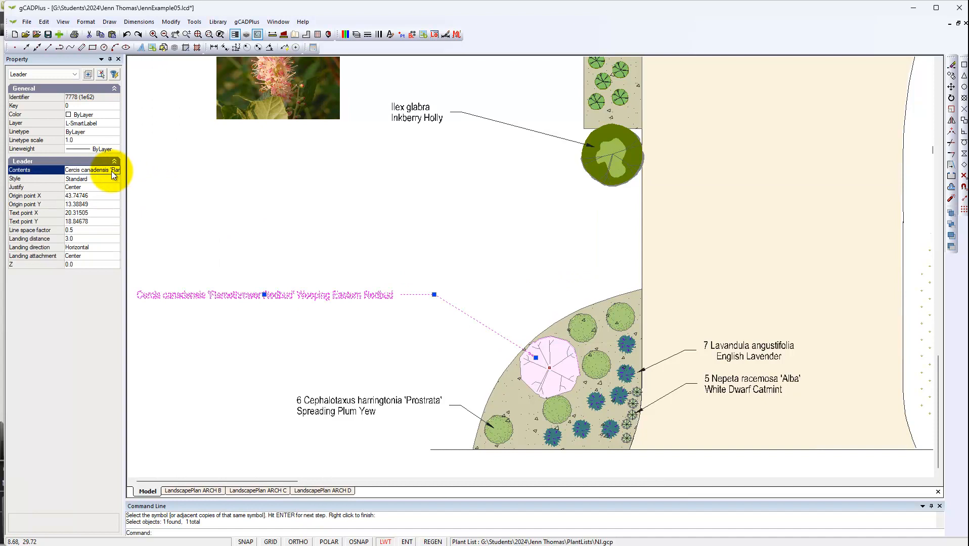
{"action": "left_click", "coordinate": [117, 169]}
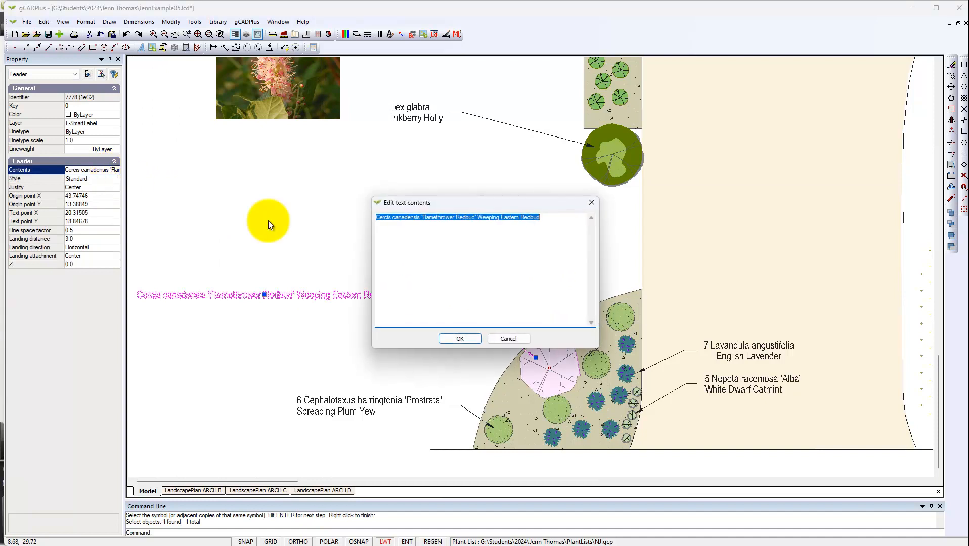
{"action": "left_click", "coordinate": [423, 221]}
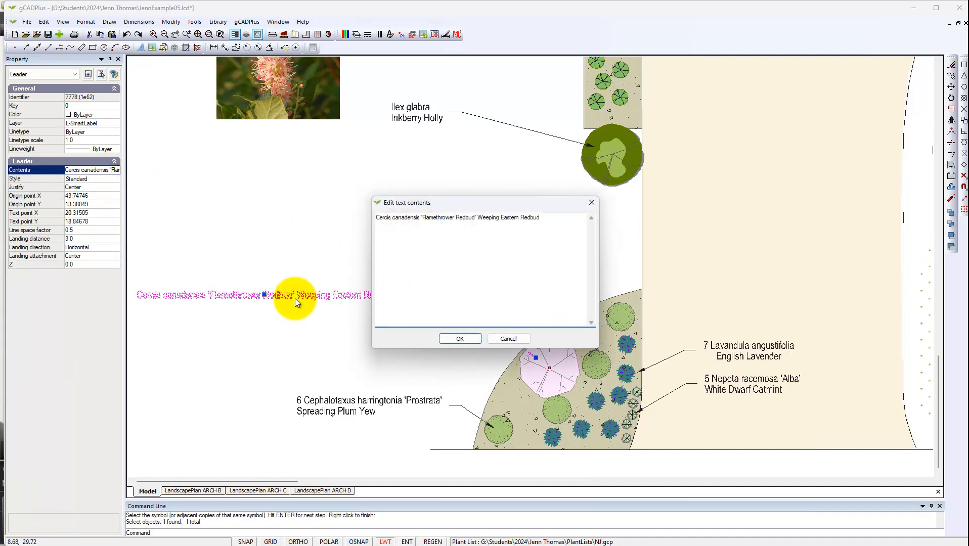
{"action": "key", "text": "Return"}
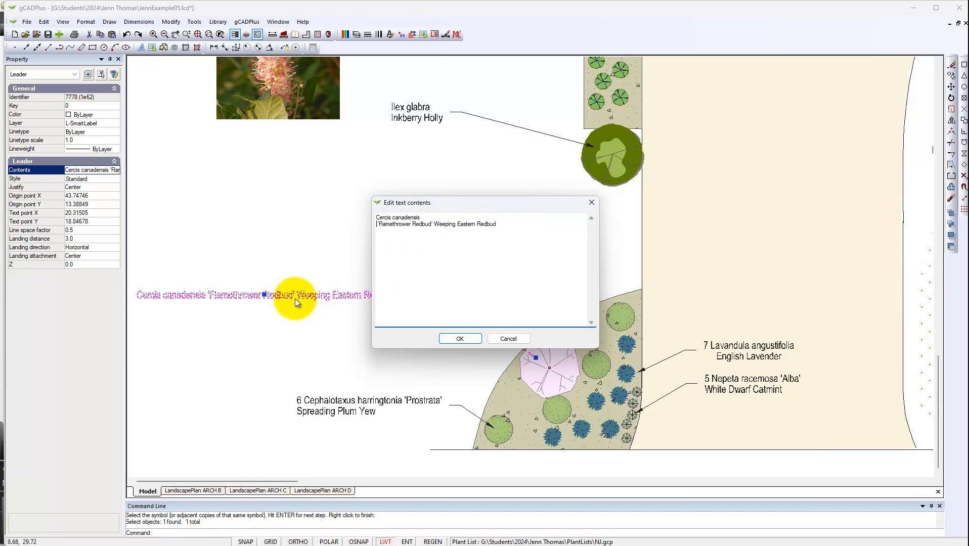
{"action": "left_click", "coordinate": [434, 225]}
{"action": "key", "text": "Return"}
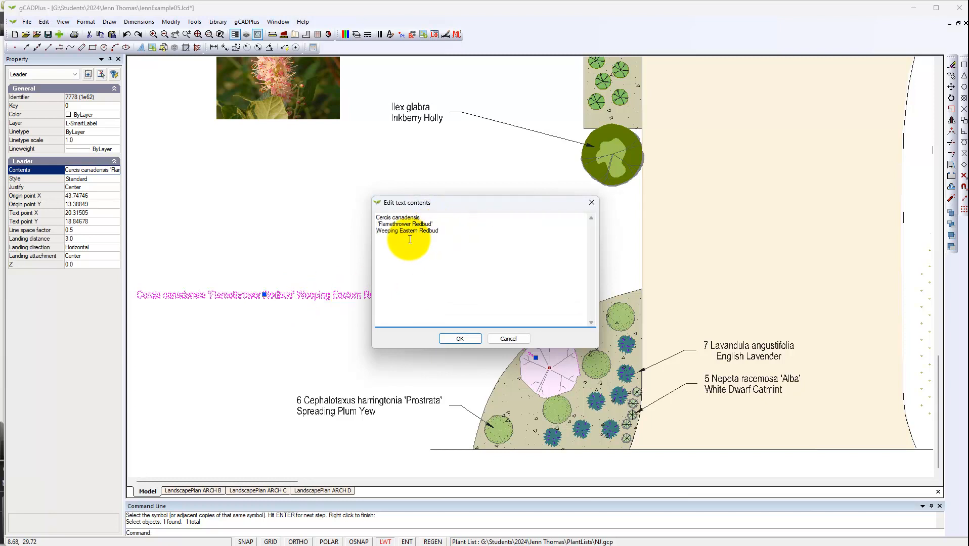
{"action": "left_click", "coordinate": [468, 341]}
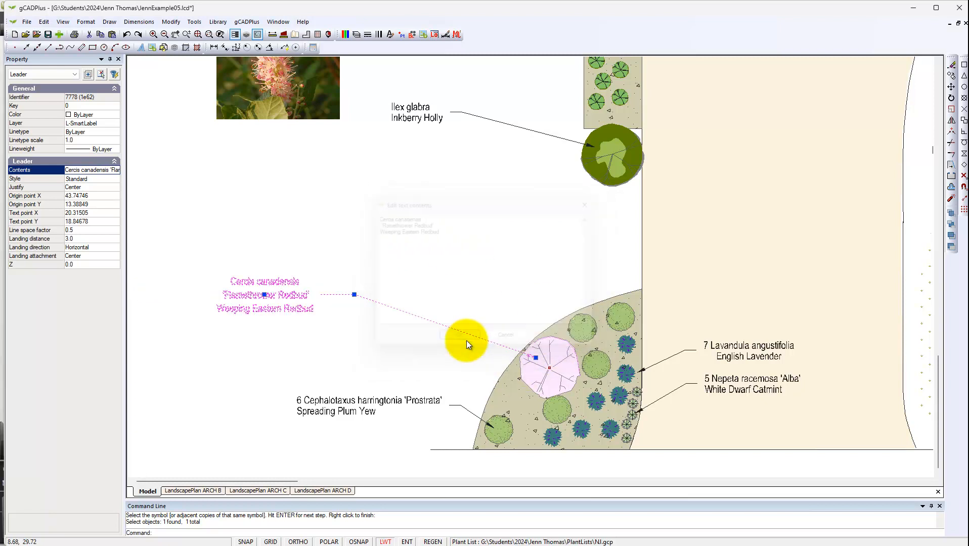
{"action": "key", "text": "Escape"}
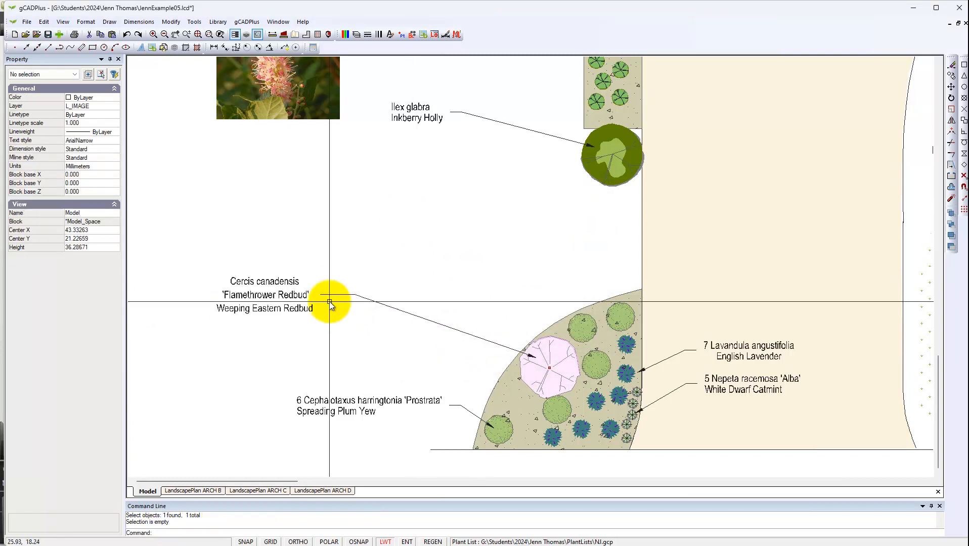
- Move the redbud label text closer to the curved bed, to about X 27.0, Y 18.8
{"action": "left_click", "coordinate": [283, 298]}
{"action": "left_click", "coordinate": [264, 294]}
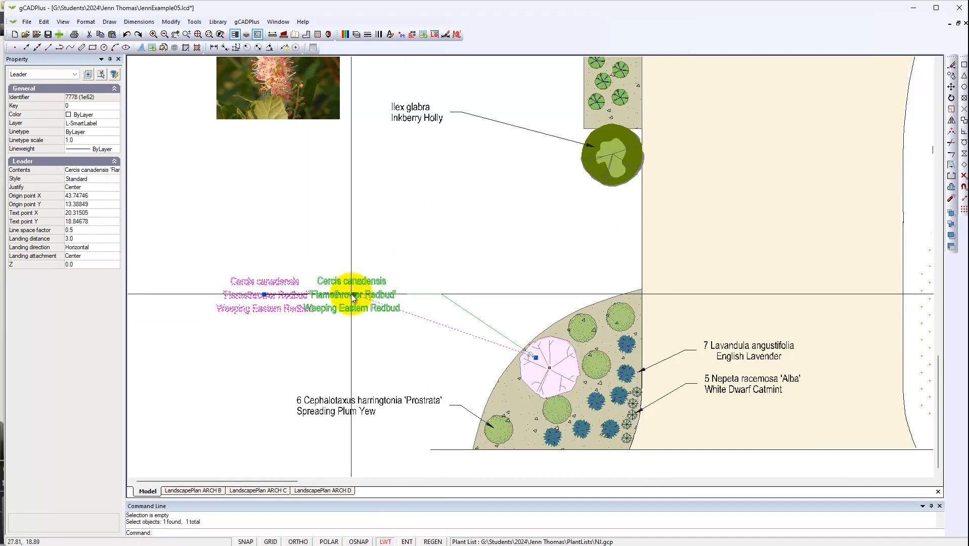
{"action": "left_click", "coordinate": [342, 294]}
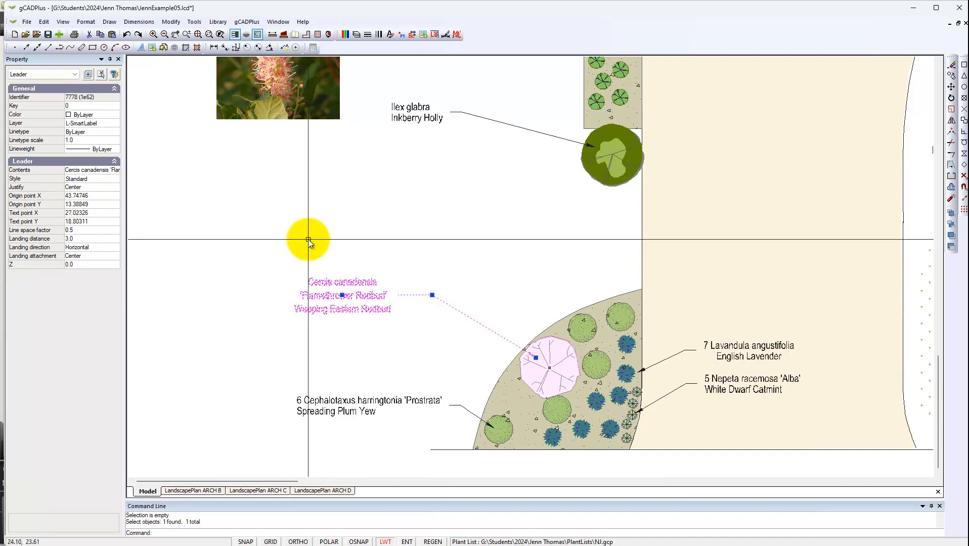
{"action": "key", "text": "Escape"}
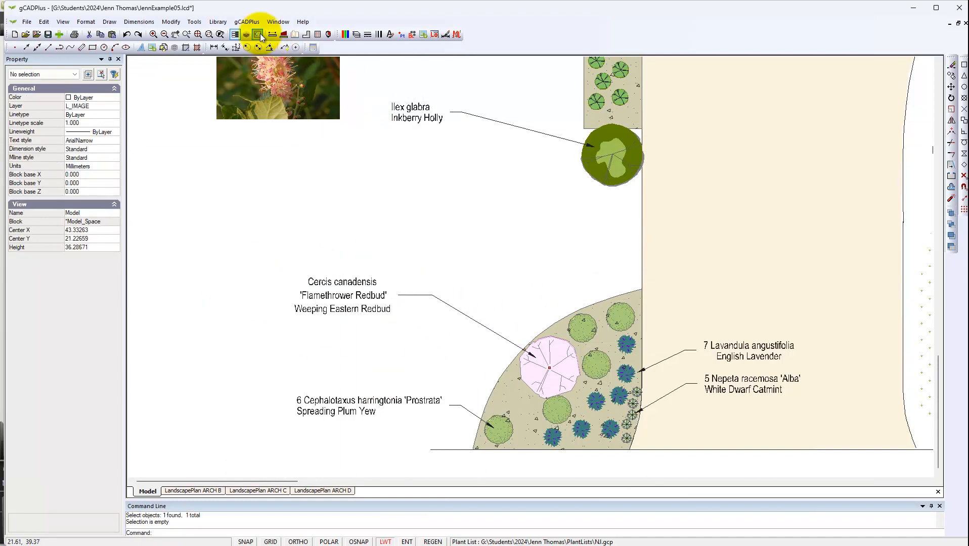
- Open the attached NJ.gcp plant list for editing, look over its plant records, and close it
{"action": "left_click", "coordinate": [247, 22]}
{"action": "mouse_move", "coordinate": [321, 33]}
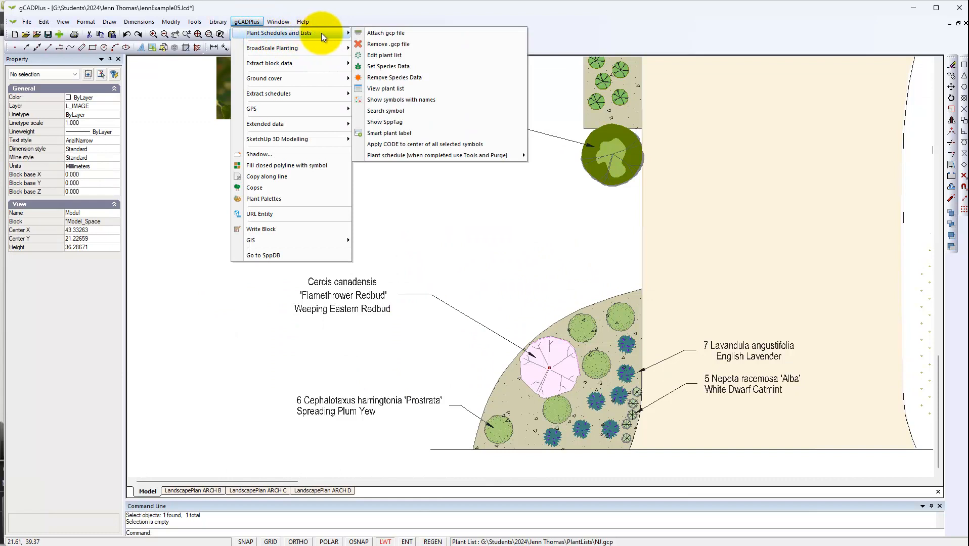
{"action": "left_click", "coordinate": [395, 57]}
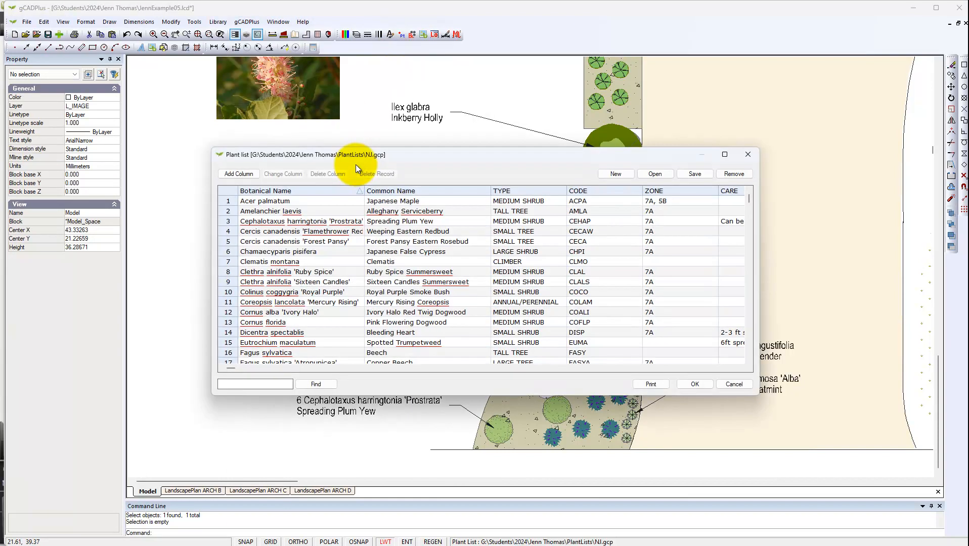
{"action": "left_click", "coordinate": [749, 155]}
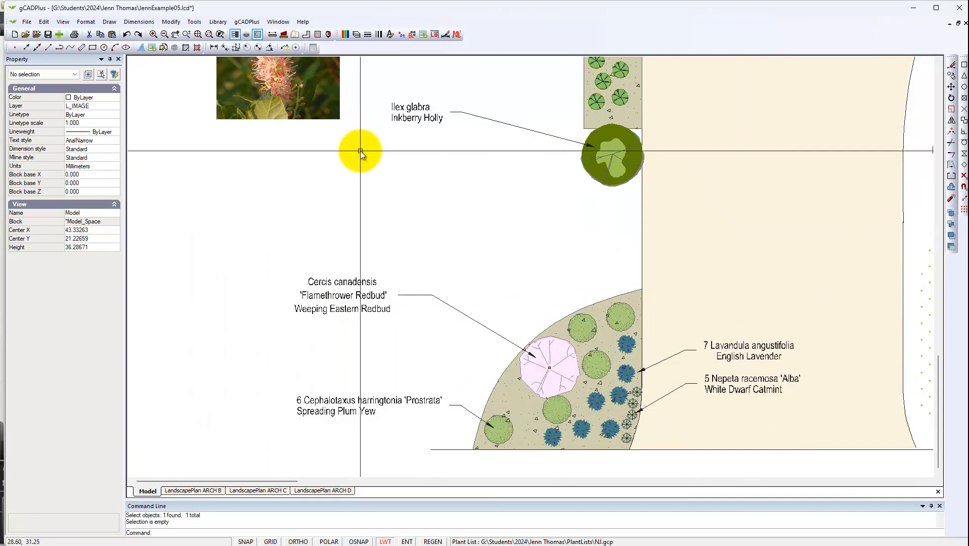
- Shift the redbud label text further right toward its tree symbol, to about X 33.3, Y 18.8
{"action": "scroll", "coordinate": [470, 231], "scroll_direction": "down", "scroll_amount": 1}
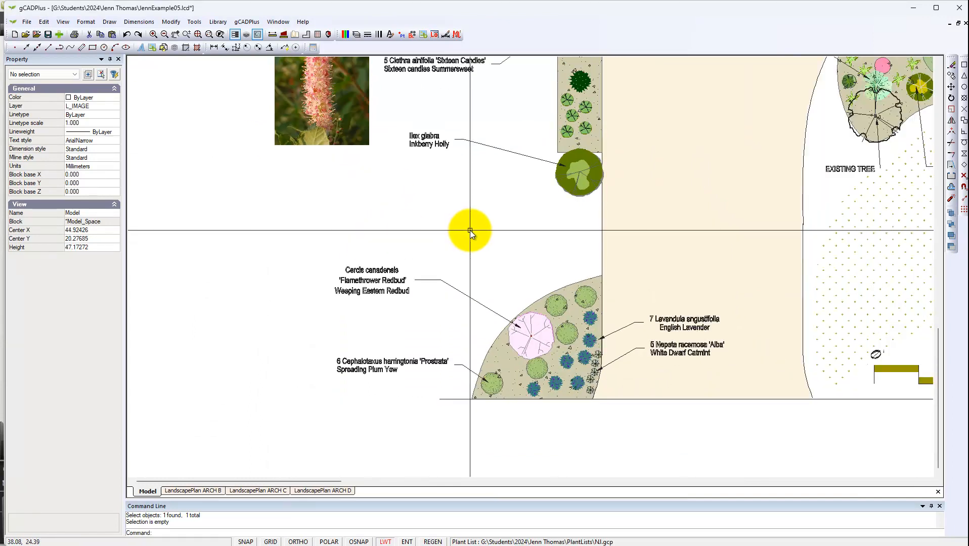
{"action": "left_click", "coordinate": [381, 291]}
{"action": "left_click_drag", "start_coordinate": [377, 282], "coordinate": [427, 279]}
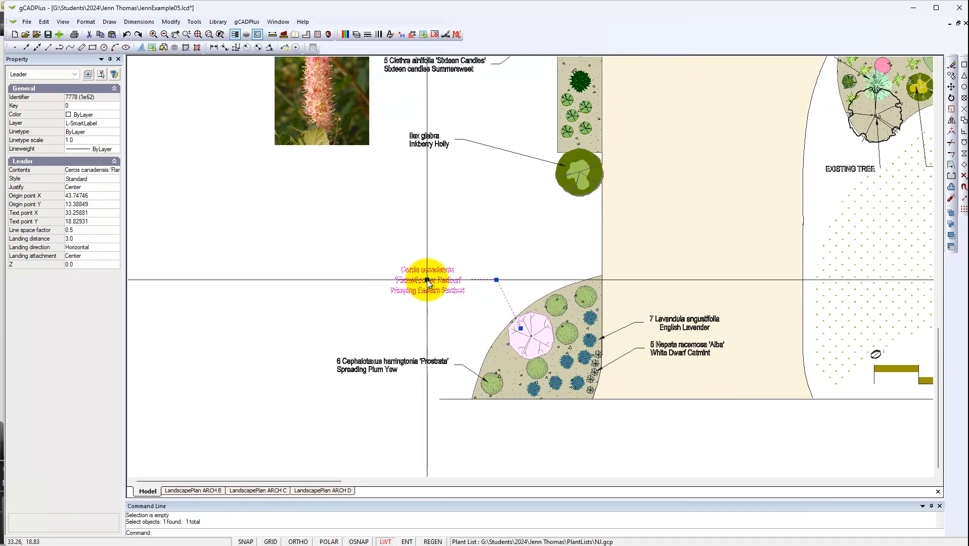
{"action": "key", "text": "Escape"}
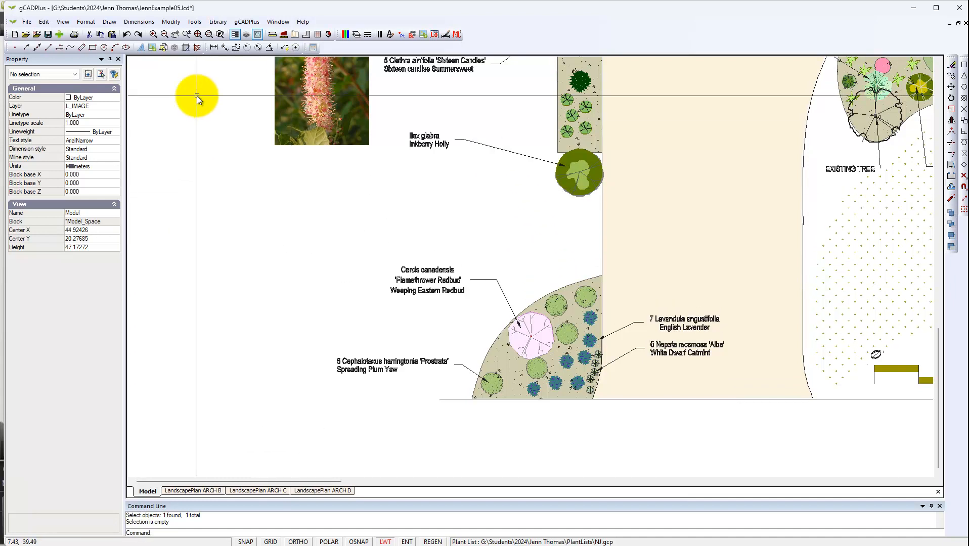
- Switch to the Plant Database and examine the code and image URL fields of the Acacia aculeatissima record
{"action": "left_click", "coordinate": [194, 24]}
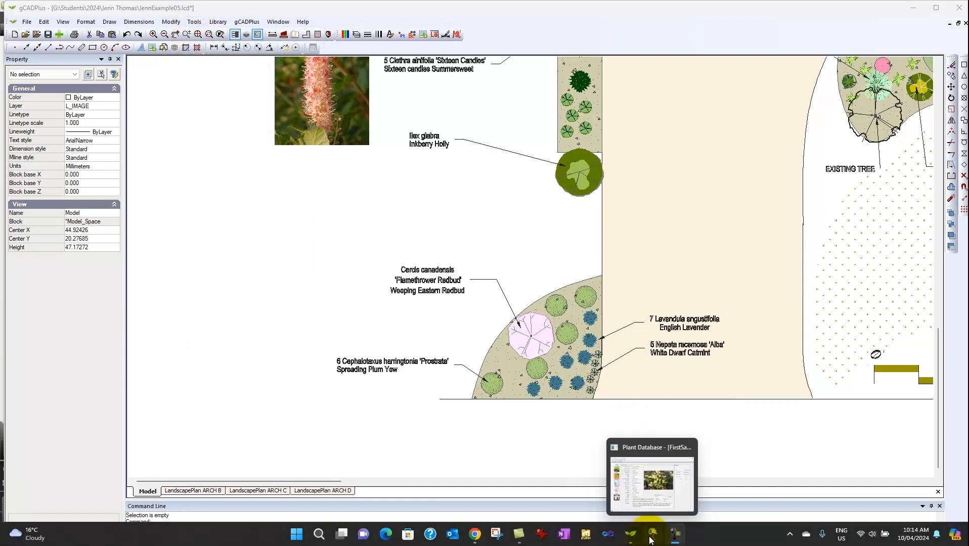
{"action": "left_click", "coordinate": [652, 539]}
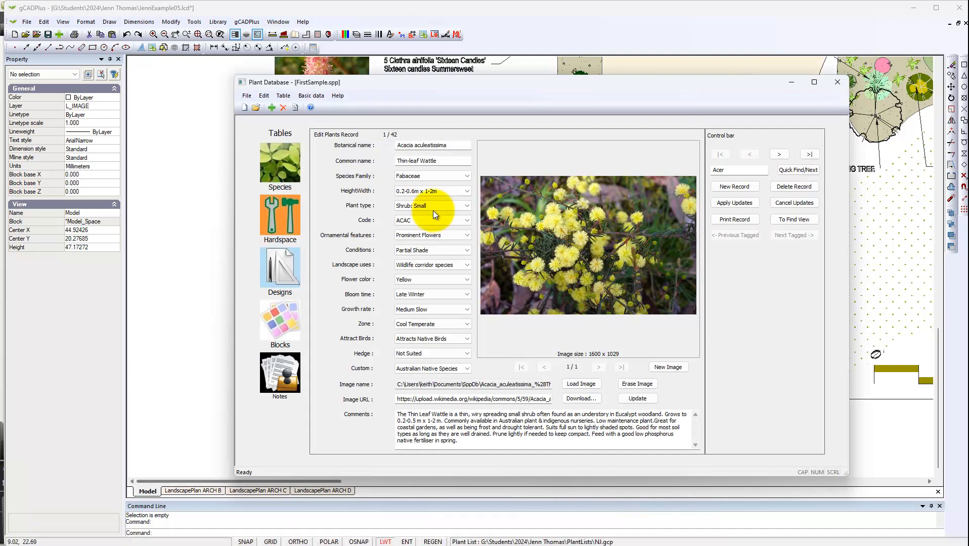
{"action": "left_click", "coordinate": [445, 224]}
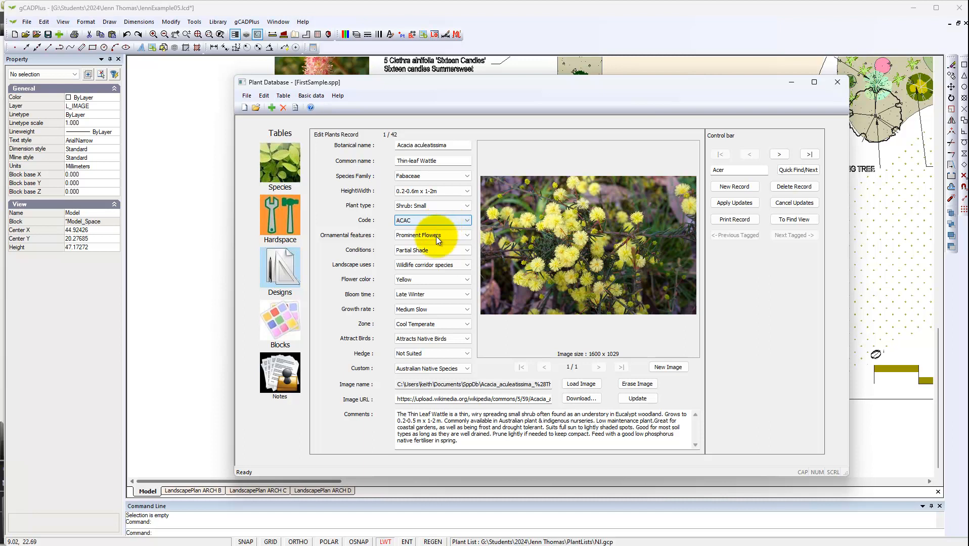
{"action": "left_click", "coordinate": [397, 399]}
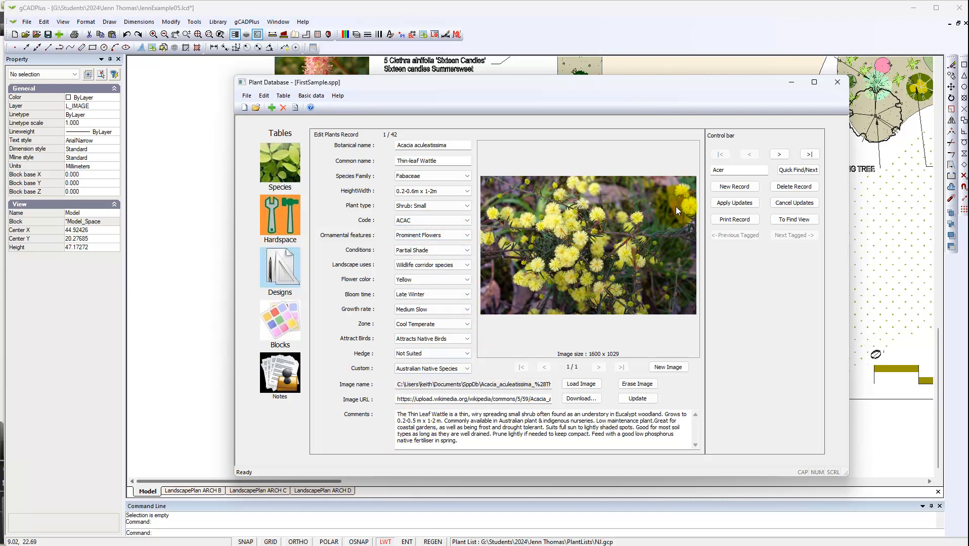
- Search the species records for Cercis and copy the image file path from the Cercis canadensis record
{"action": "left_click", "coordinate": [737, 171]}
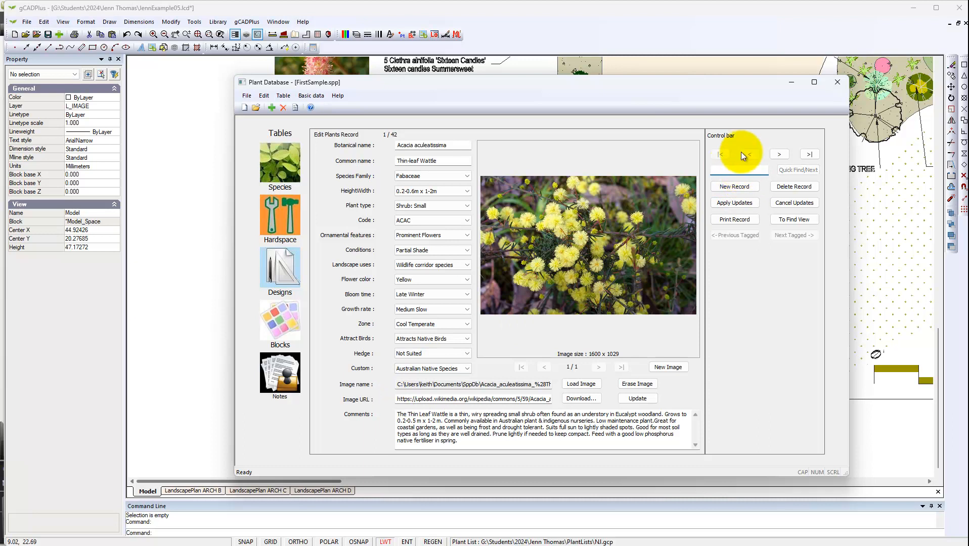
{"action": "type", "text": "Cercis"}
{"action": "key", "text": "Return"}
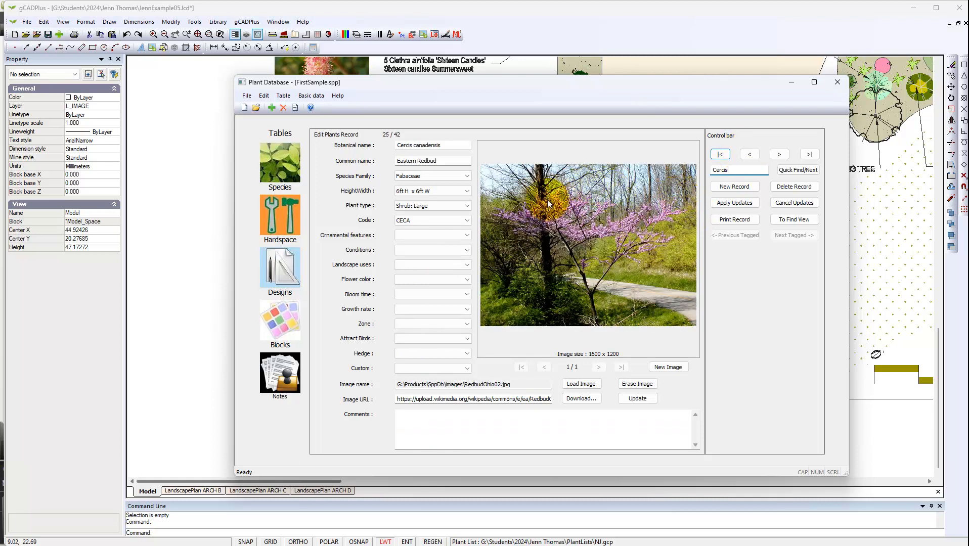
{"action": "left_click", "coordinate": [440, 384]}
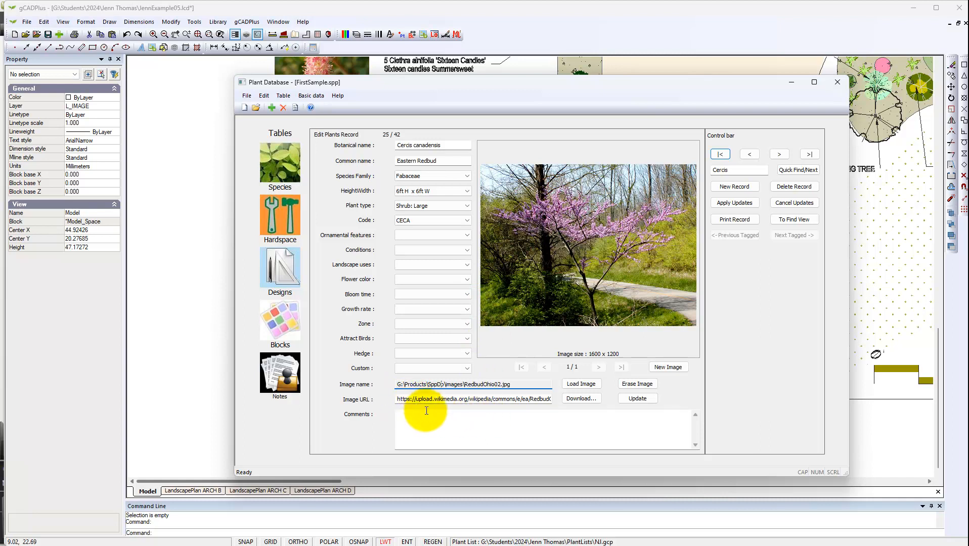
{"action": "left_click_drag", "start_coordinate": [397, 384], "coordinate": [516, 384]}
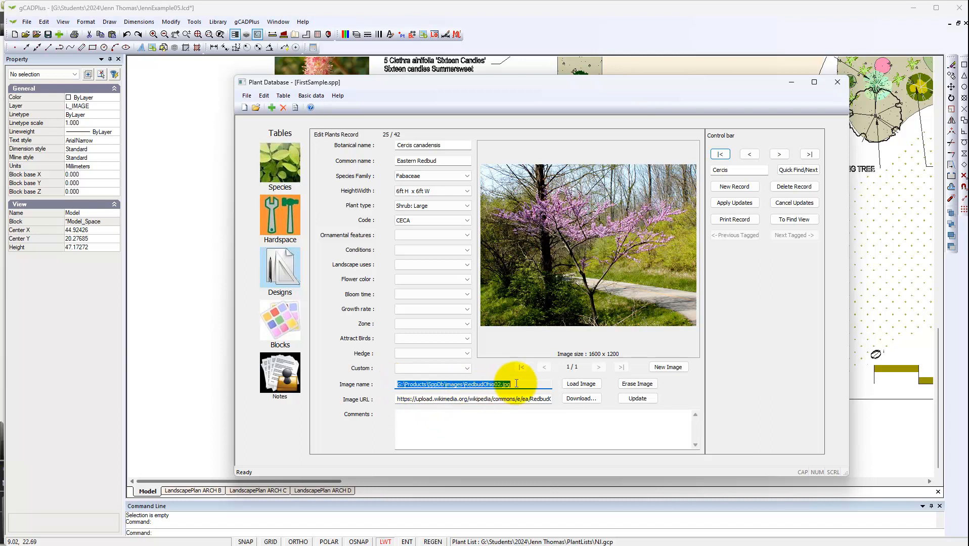
{"action": "right_click", "coordinate": [475, 382]}
{"action": "left_click", "coordinate": [501, 416]}
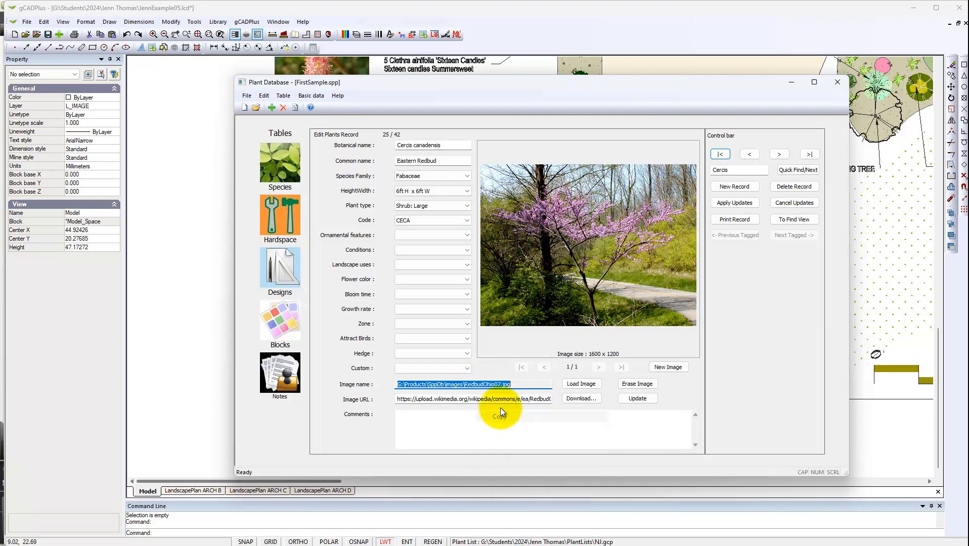
- Switch back to gCADPlus and add the image G:\Products\SppDb\images\RedbudOhio02.jpg to the drawing's image list using the copied path
{"action": "left_click", "coordinate": [226, 247]}
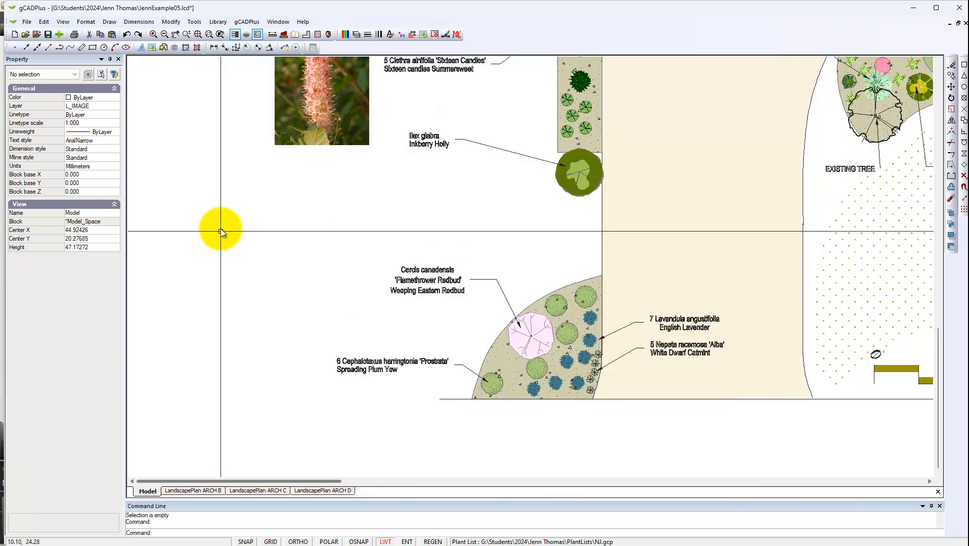
{"action": "left_click", "coordinate": [87, 22]}
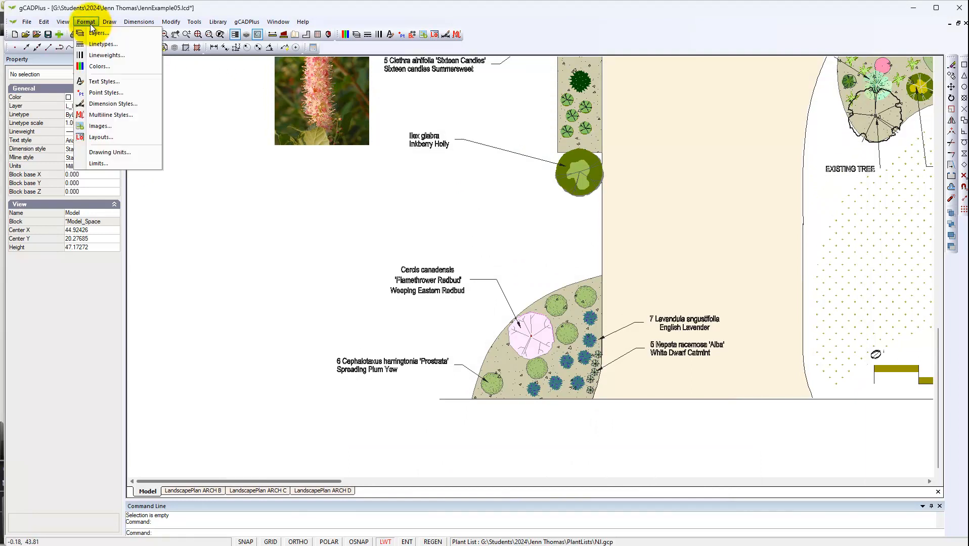
{"action": "left_click", "coordinate": [109, 125]}
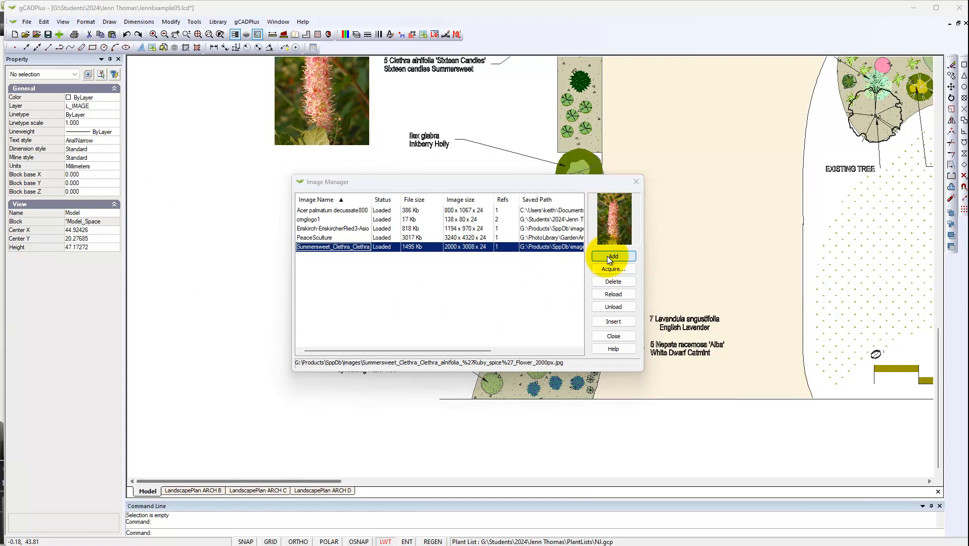
{"action": "left_click", "coordinate": [607, 256]}
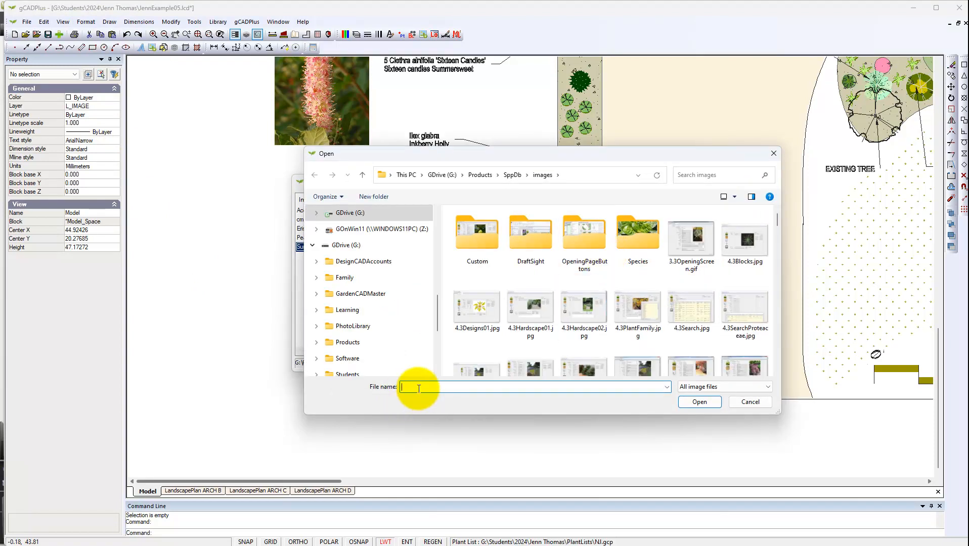
{"action": "key", "text": "ctrl+v"}
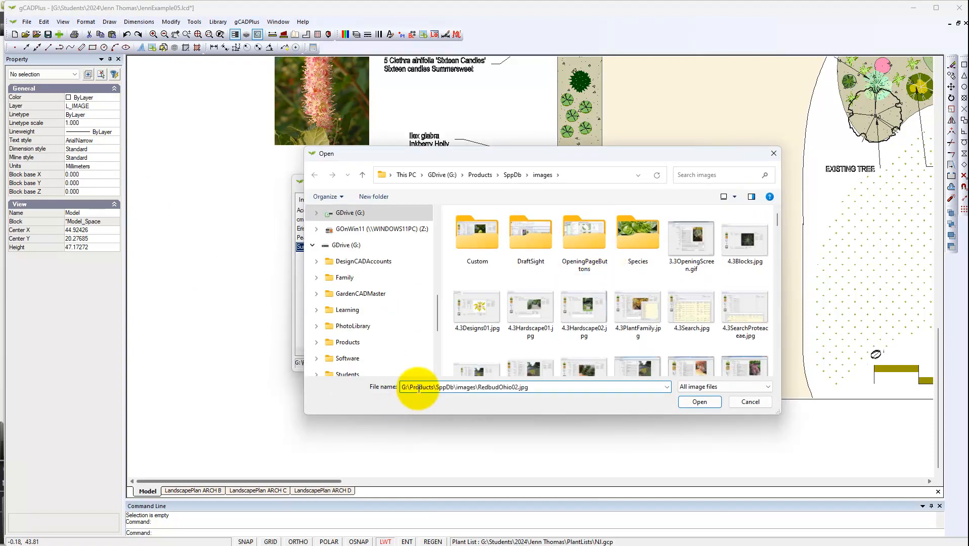
{"action": "left_click", "coordinate": [703, 402]}
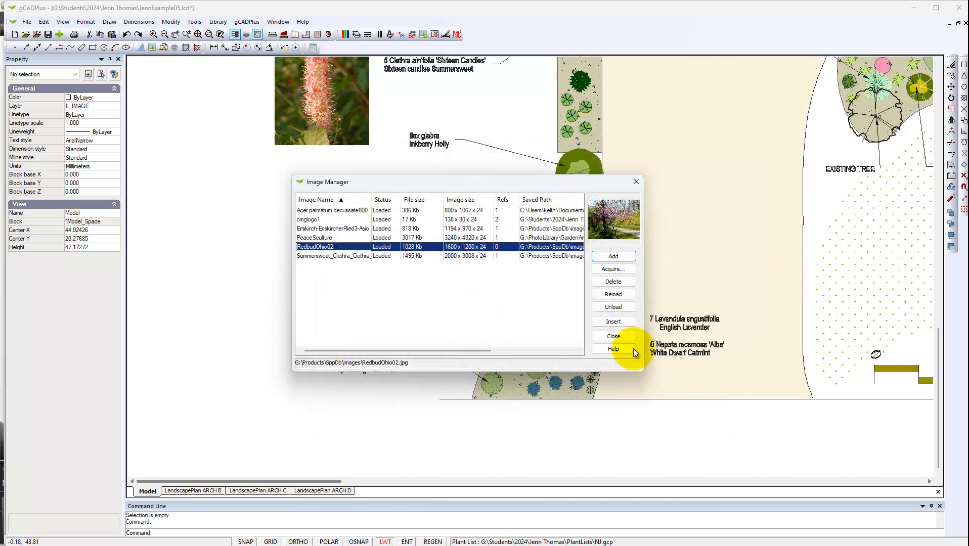
- Insert the RedbudOhio02 image beside the redbud label at about X 16.2, Y 13.0, about 11.0 wide by 8.2 high
{"action": "left_click", "coordinate": [625, 325]}
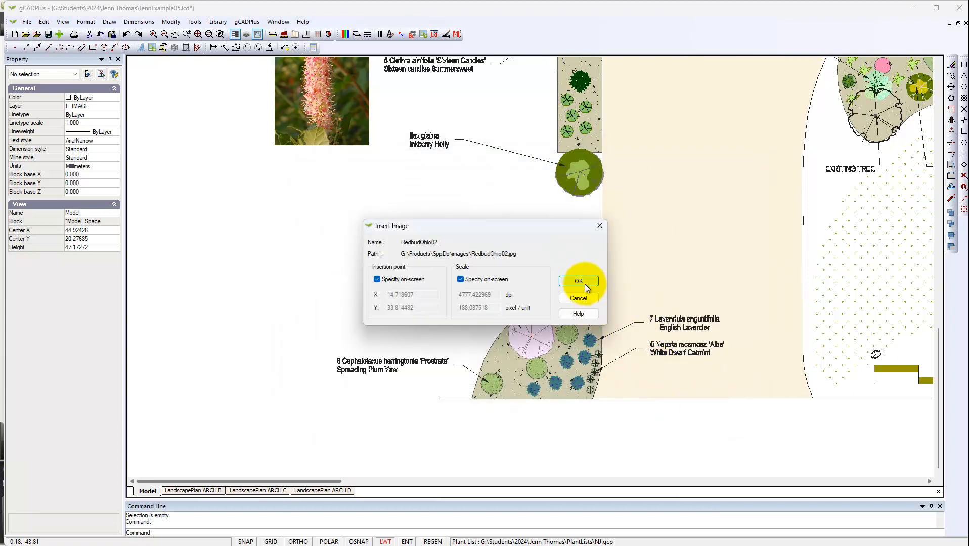
{"action": "left_click", "coordinate": [588, 287]}
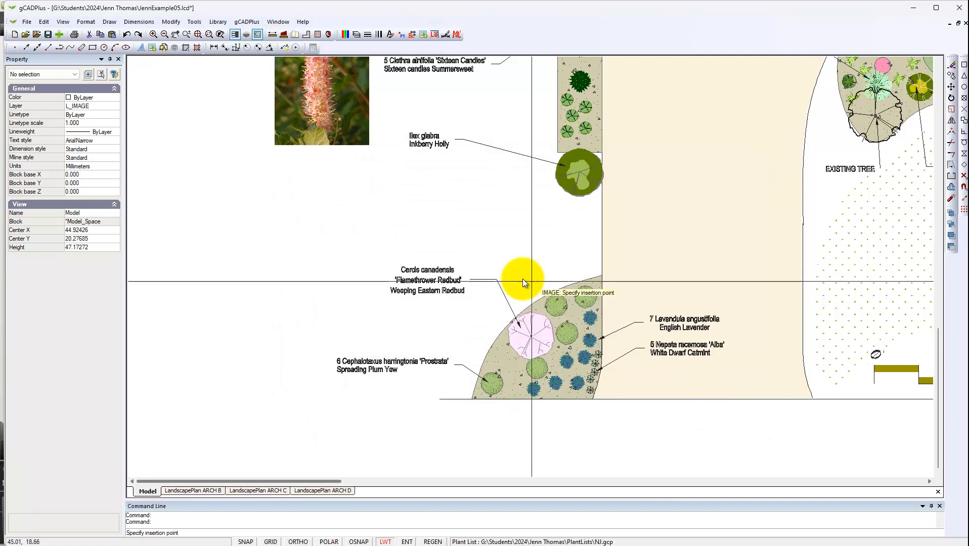
{"action": "left_click", "coordinate": [275, 331]}
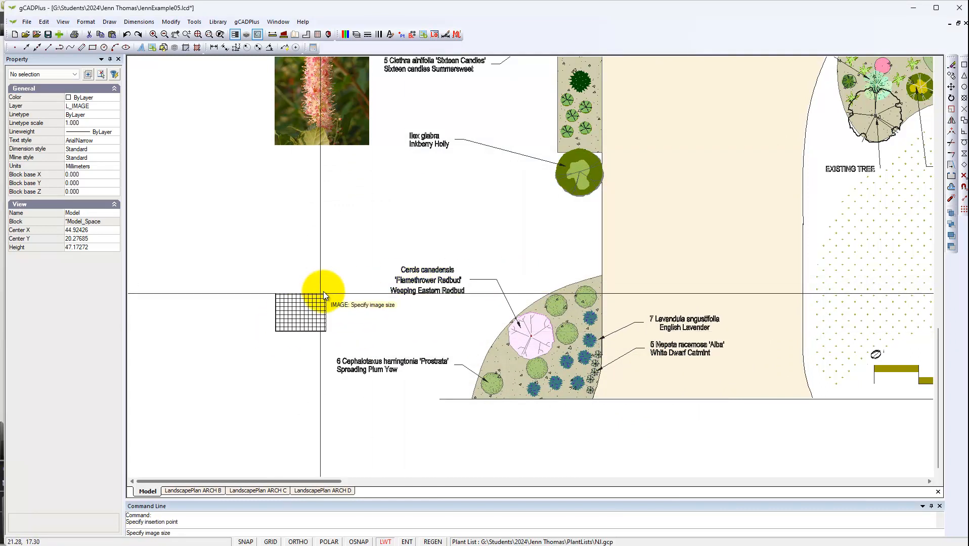
{"action": "left_click", "coordinate": [364, 261]}
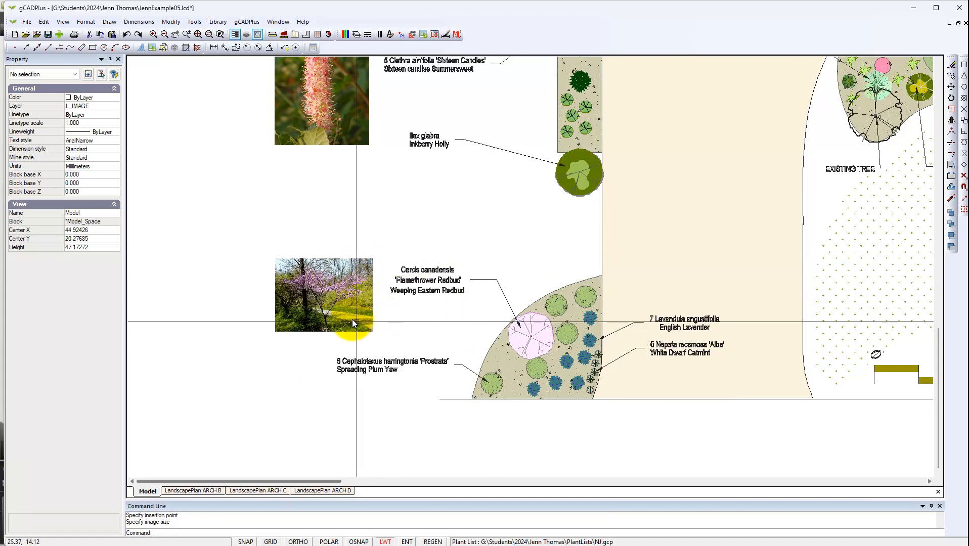
- Enlarge the redbud image to about 14.1 by 10.5 and shift it slightly up and away from the label text
{"action": "scroll", "coordinate": [352, 311], "scroll_direction": "up", "scroll_amount": 2}
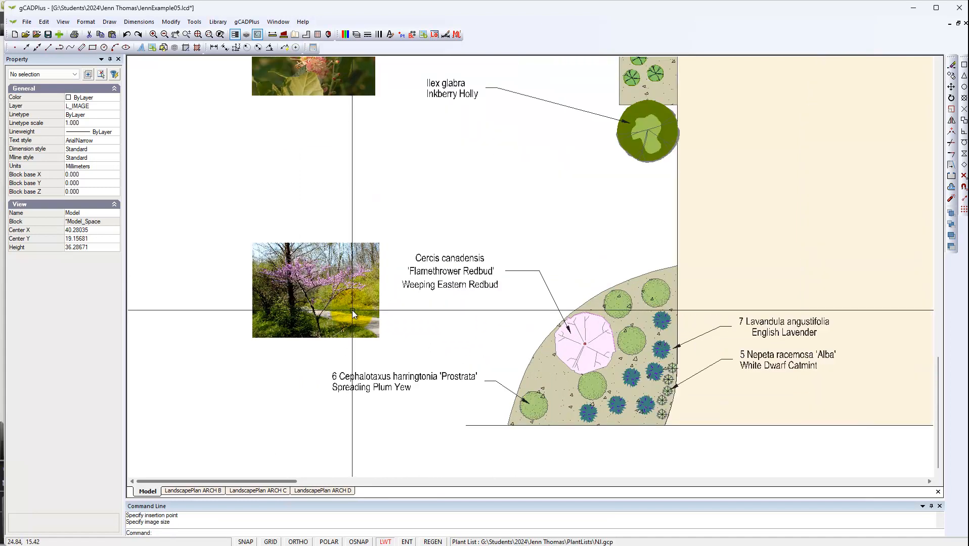
{"action": "scroll", "coordinate": [352, 311], "scroll_direction": "down", "scroll_amount": 3}
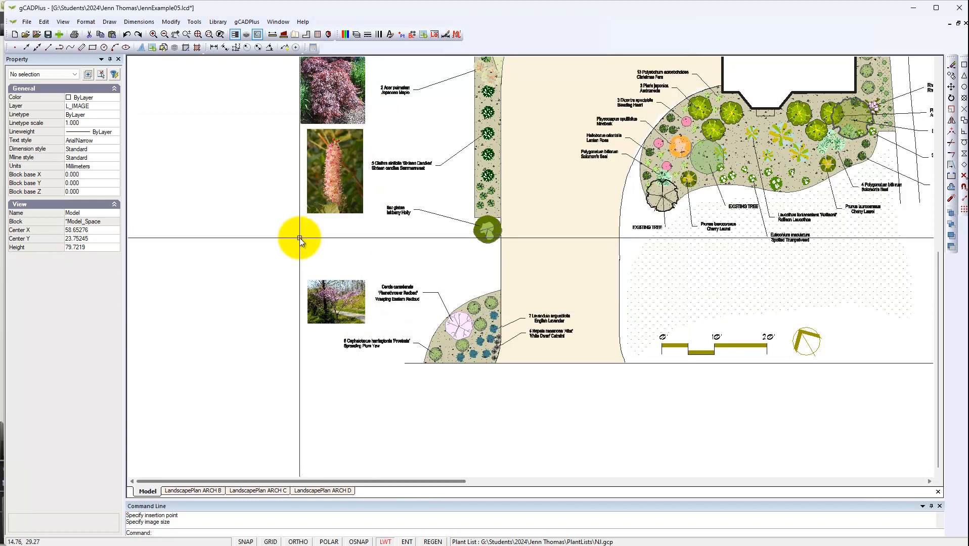
{"action": "scroll", "coordinate": [303, 237], "scroll_direction": "down", "scroll_amount": 2}
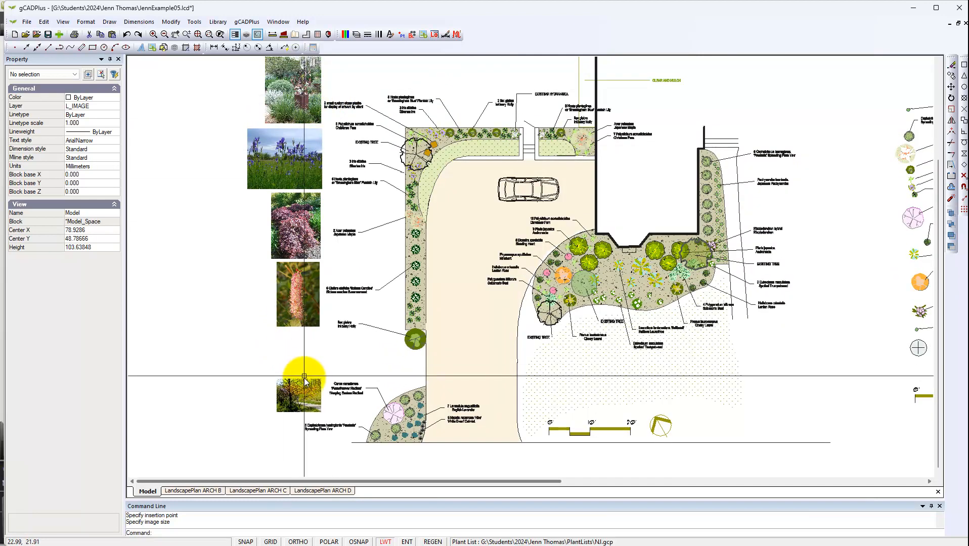
{"action": "scroll", "coordinate": [312, 366], "scroll_direction": "up", "scroll_amount": 5}
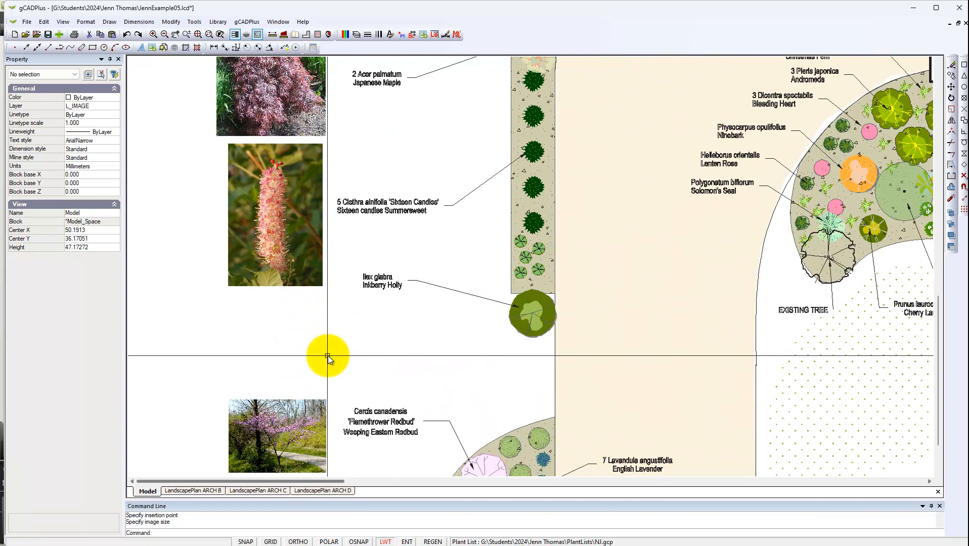
{"action": "scroll", "coordinate": [397, 364], "scroll_direction": "down", "scroll_amount": 2}
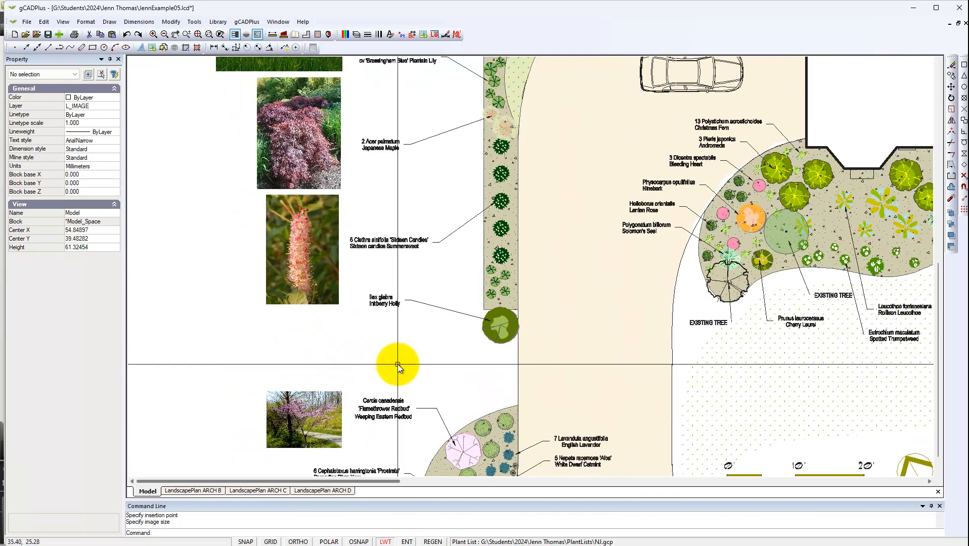
{"action": "left_click", "coordinate": [308, 434]}
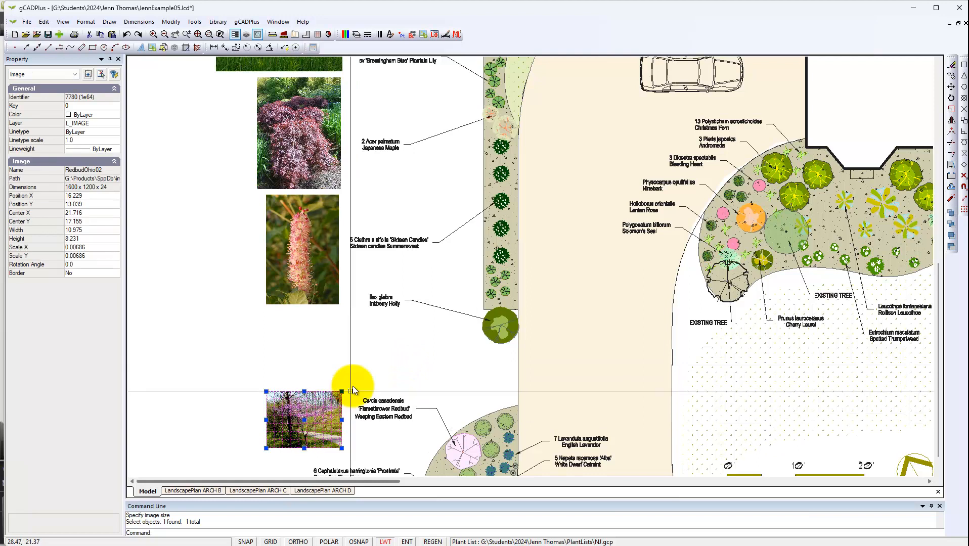
{"action": "left_click", "coordinate": [342, 391]}
{"action": "left_click", "coordinate": [352, 379]}
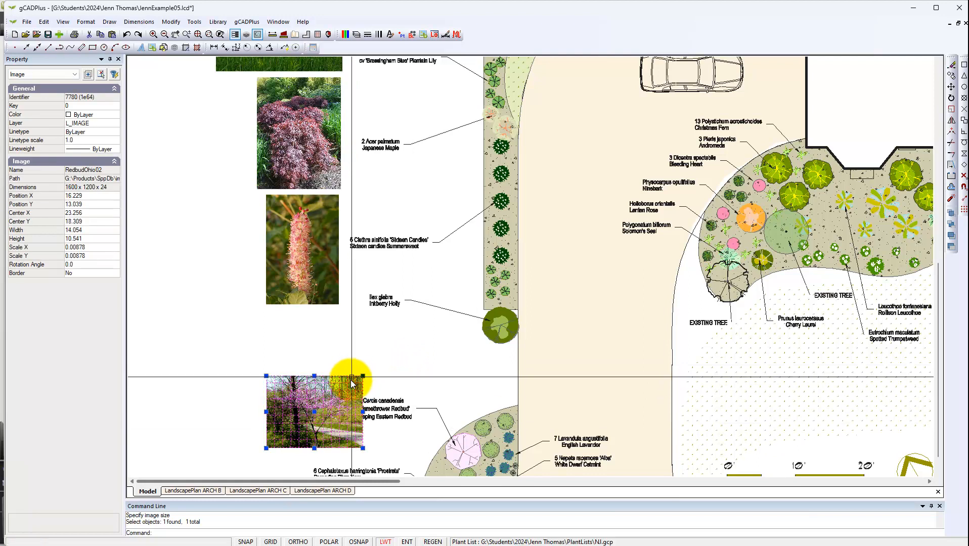
{"action": "left_click", "coordinate": [299, 406]}
{"action": "key", "text": "Escape"}
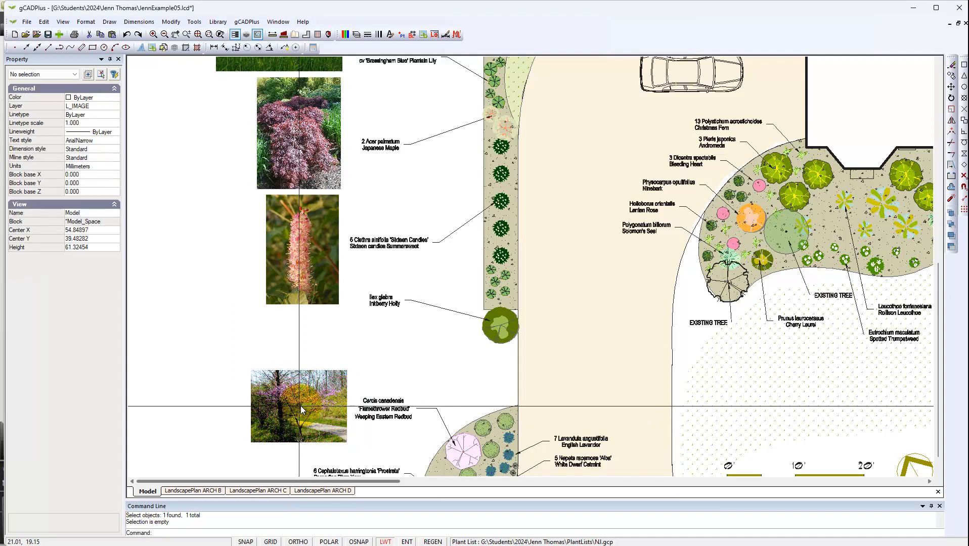
- Examine the column of plant photos alongside their labels and planting beds in the landscape plan
{"action": "left_click", "coordinate": [363, 332]}
{"action": "scroll", "coordinate": [355, 320], "scroll_direction": "down", "scroll_amount": 1}
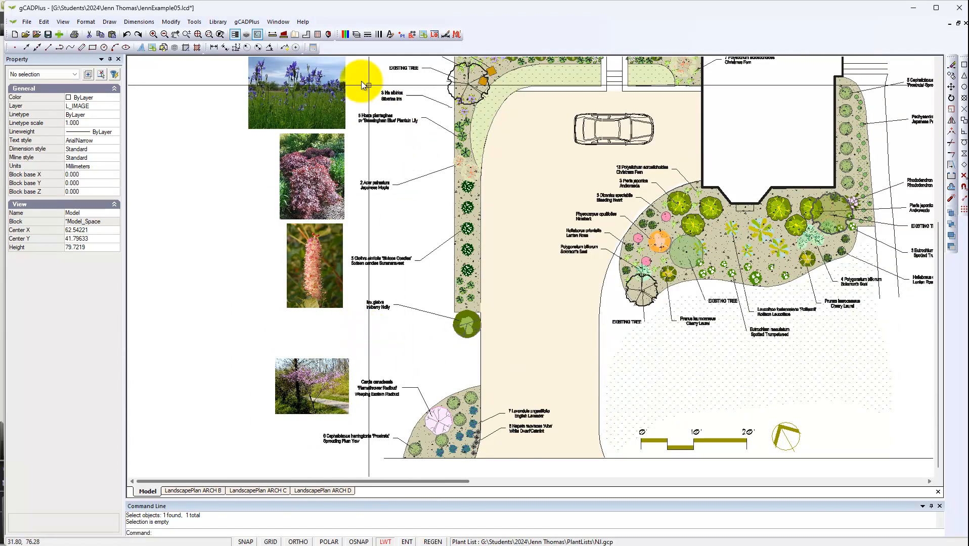
{"action": "scroll", "coordinate": [303, 385], "scroll_direction": "up", "scroll_amount": 4}
{"action": "scroll", "coordinate": [315, 393], "scroll_direction": "up", "scroll_amount": 1}
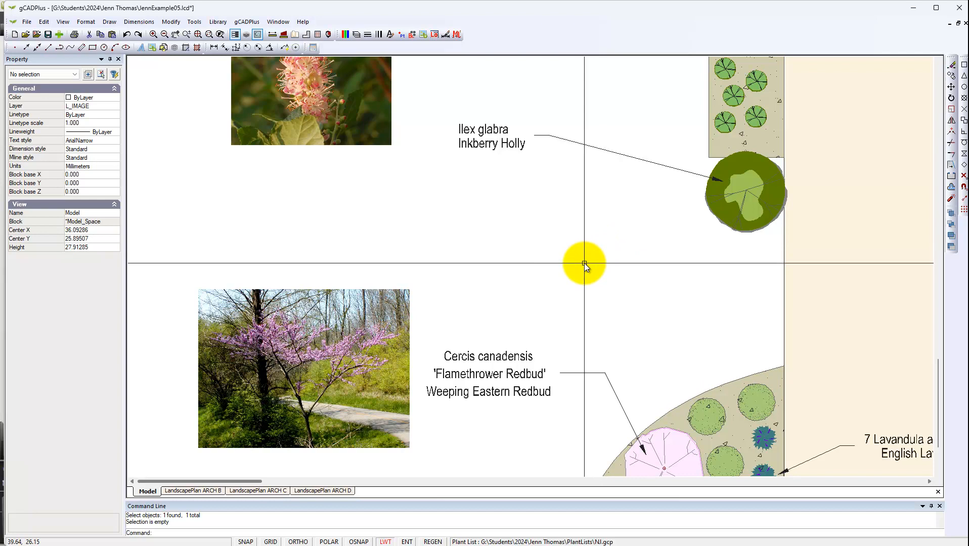
{"action": "scroll", "coordinate": [582, 267], "scroll_direction": "down", "scroll_amount": 2}
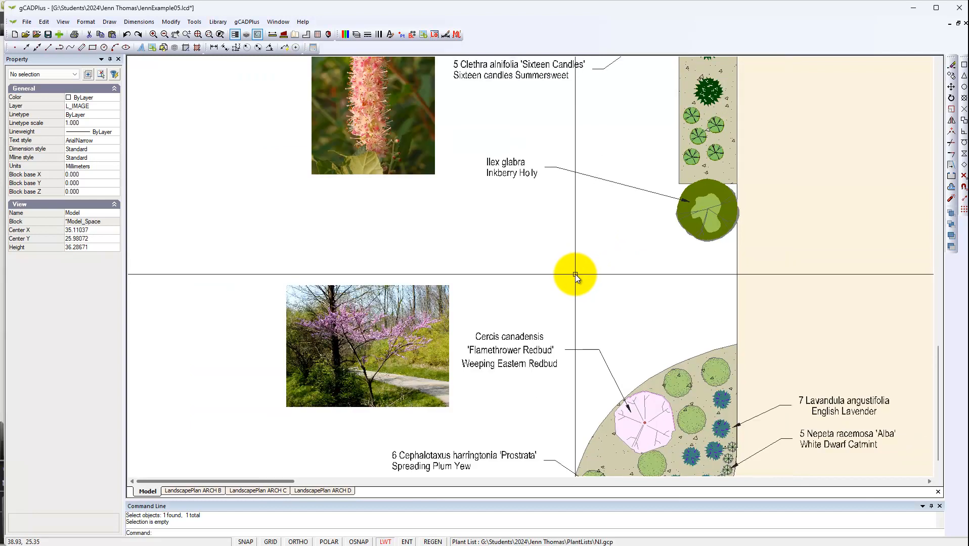
{"action": "middle_click_drag", "start_coordinate": [575, 275], "coordinate": [531, 329]}
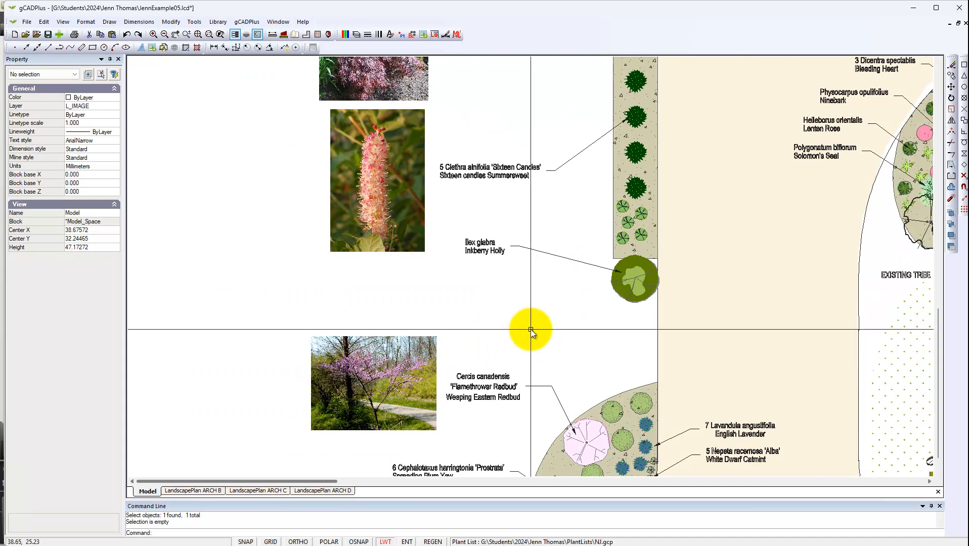
{"action": "middle_click_drag", "start_coordinate": [525, 222], "coordinate": [479, 360]}
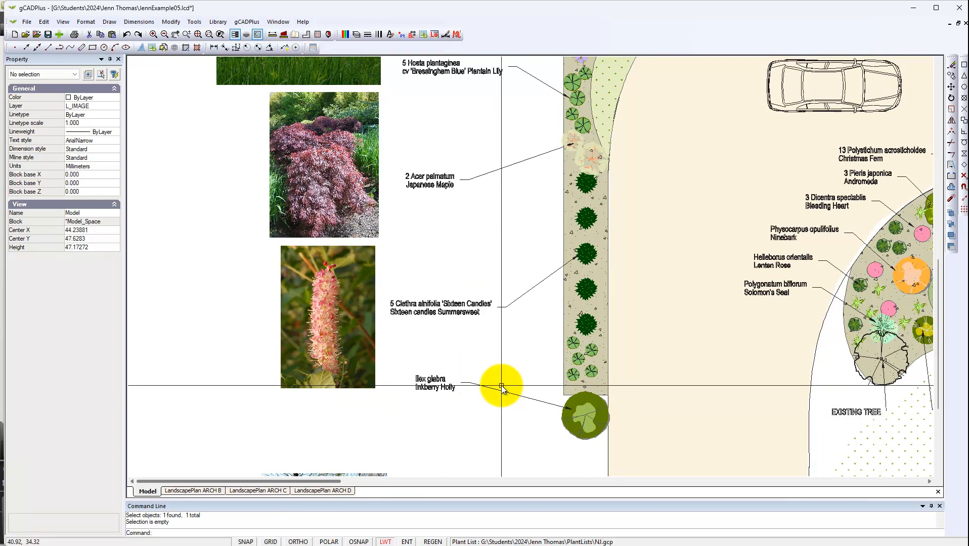
{"action": "mouse_move", "coordinate": [514, 545]}
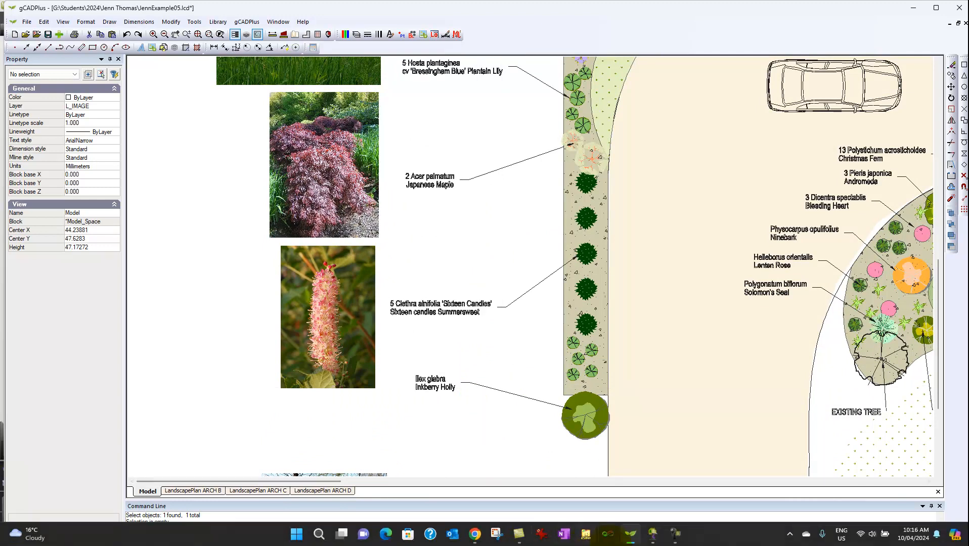